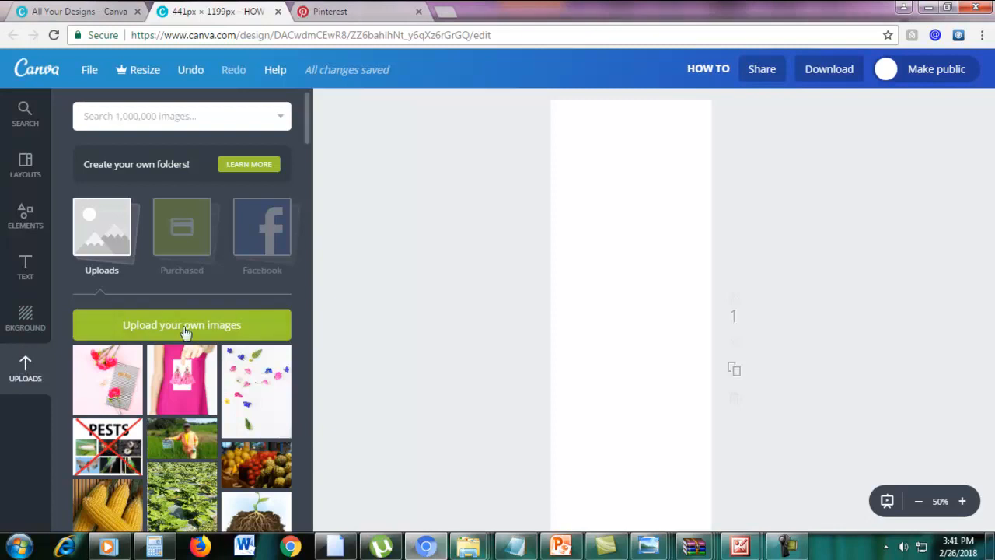
Upload 'wonderfelle free stock 4' from the STOCK PHOTOS folder into Canva's uploads.
left_click(174, 331)
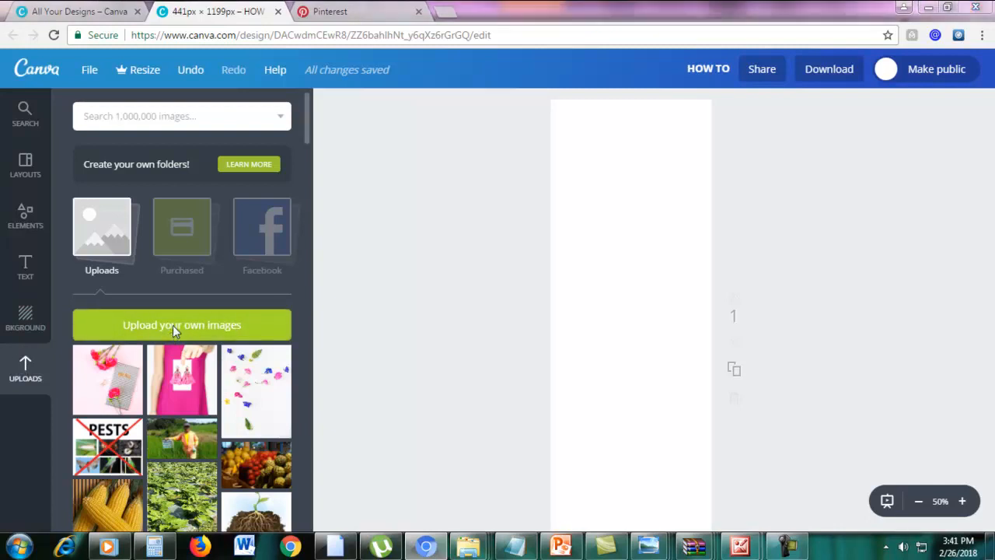
left_click_drag(985, 153, 986, 204)
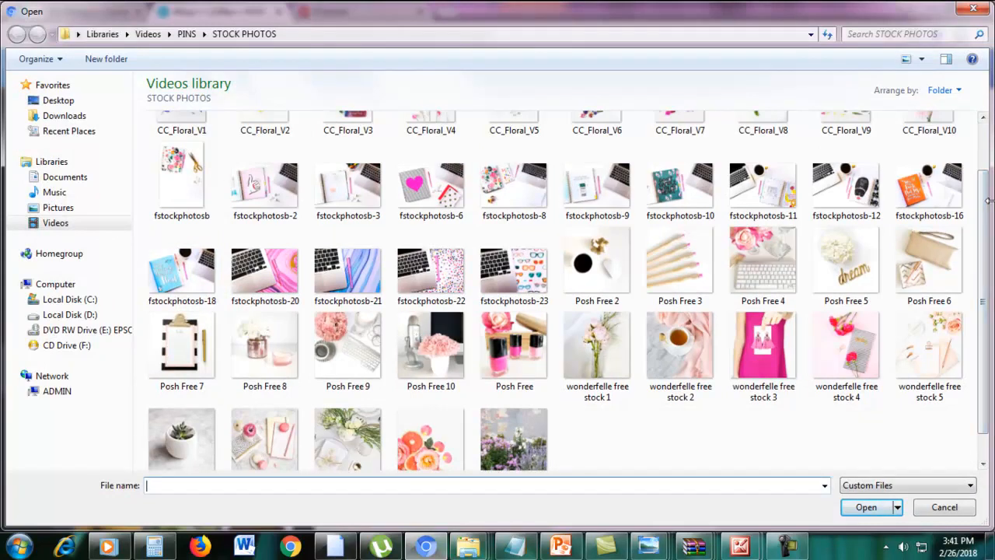
double_click(839, 339)
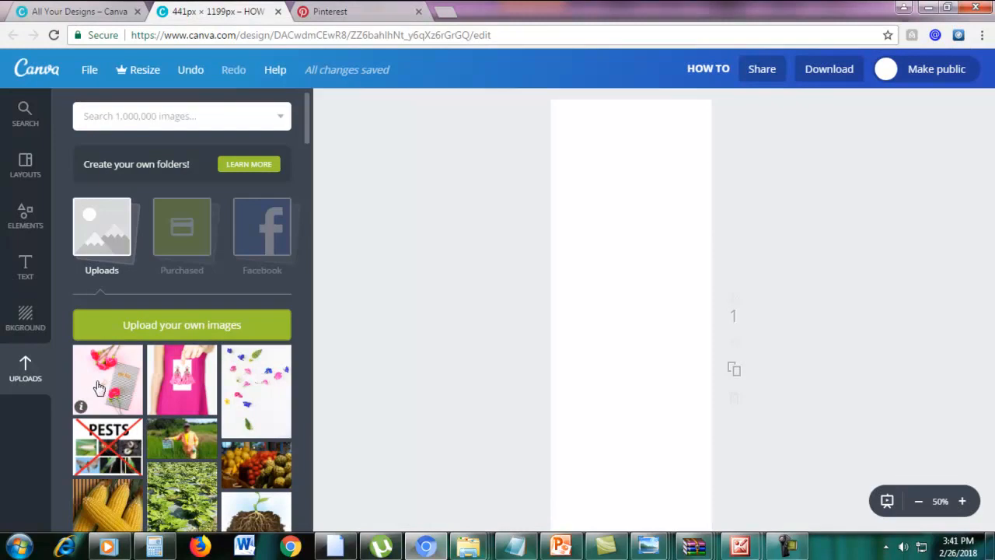
Place the flower photo on the page and enlarge it to about 1242 × 1242 px to cover it.
left_click_drag(97, 387, 636, 372)
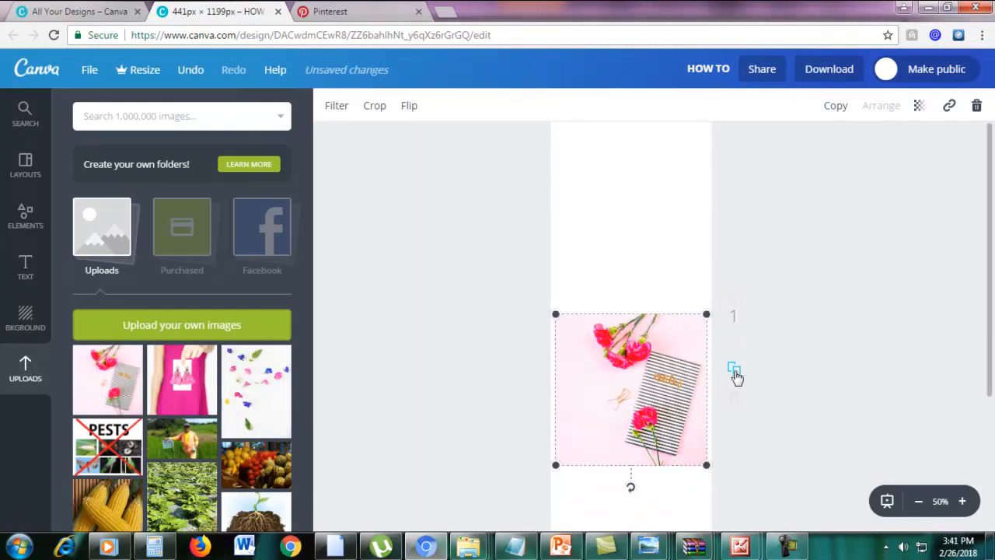
scroll(735, 378, "down", 1)
scroll(661, 324, "up", 1)
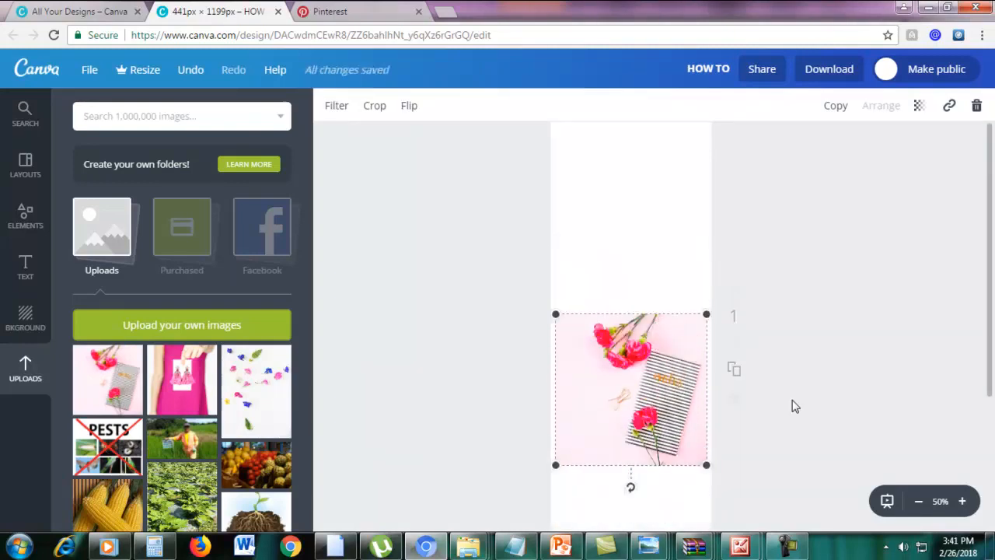
scroll(794, 405, "down", 1)
left_click(920, 502)
scroll(806, 426, "up", 1)
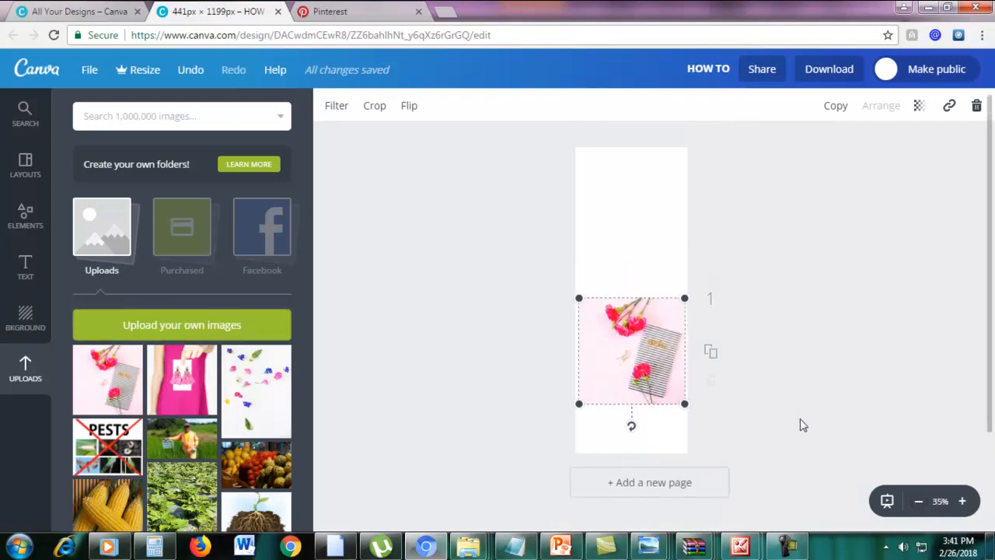
left_click_drag(579, 410, 551, 438)
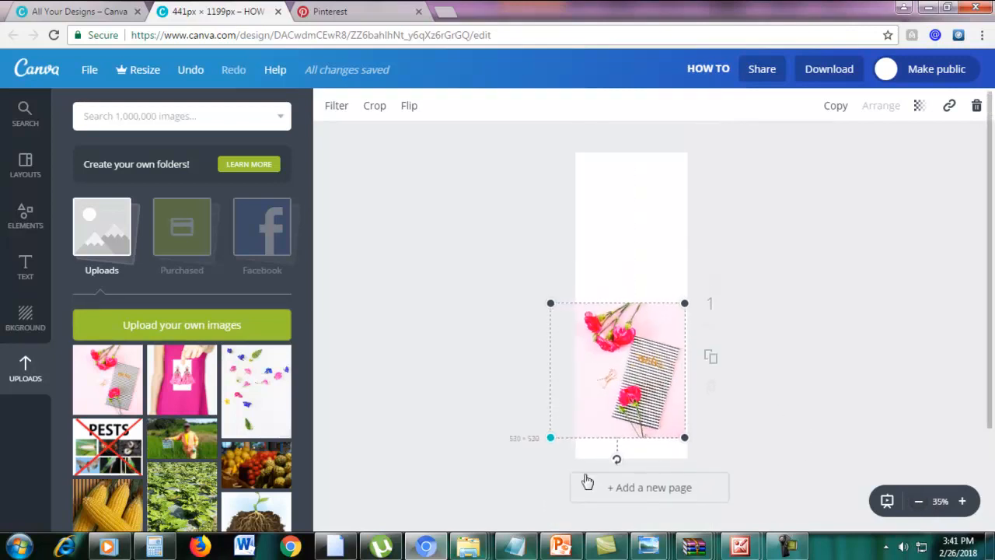
left_click_drag(687, 303, 830, 137)
left_click_drag(550, 438, 525, 463)
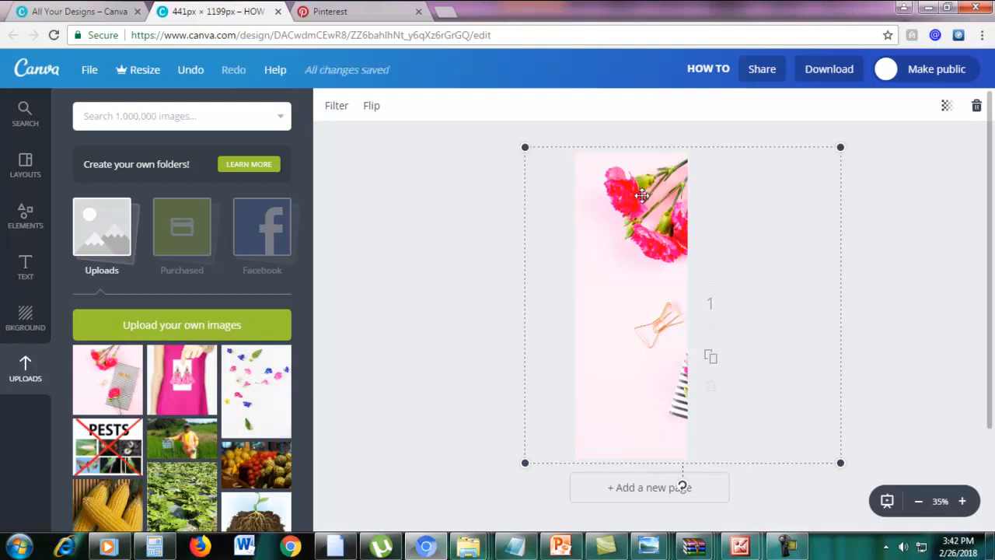
Flip the flower photo vertically so the carnations sit at the bottom, then deselect it.
left_click(372, 107)
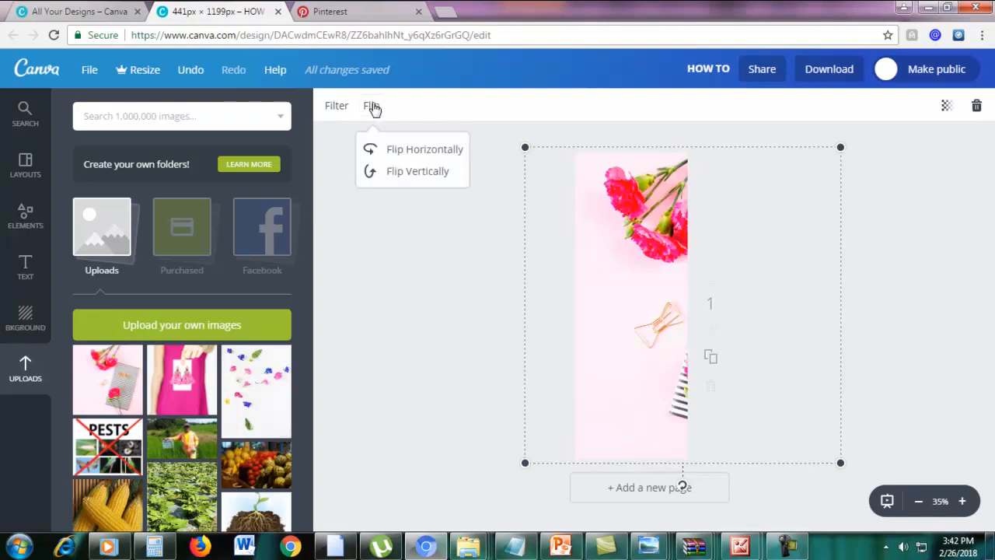
left_click(416, 154)
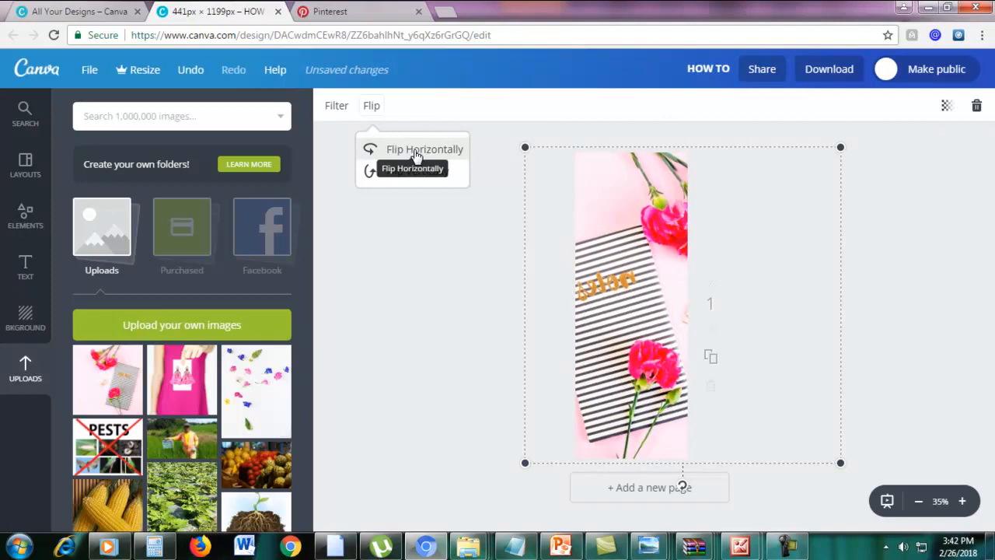
left_click(416, 154)
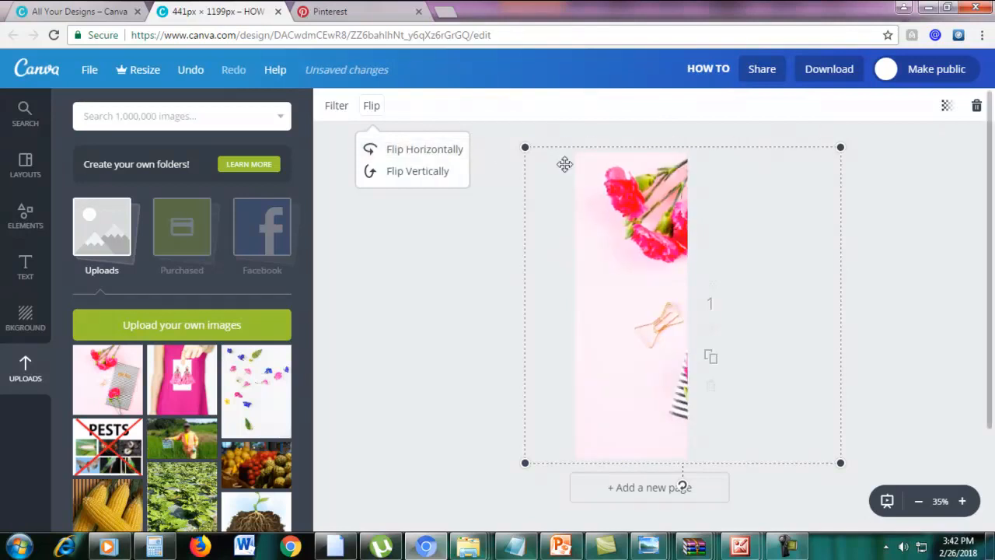
left_click(411, 174)
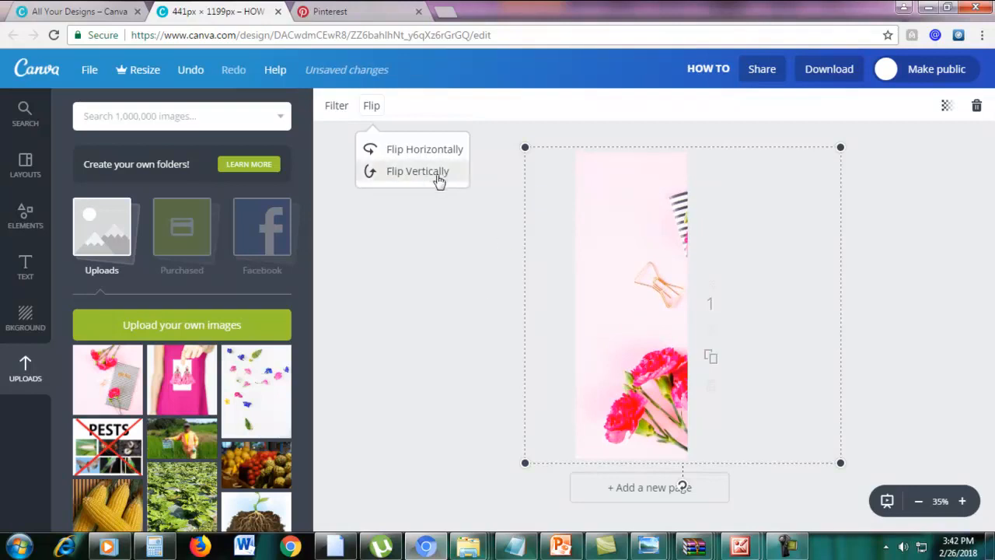
left_click(908, 334)
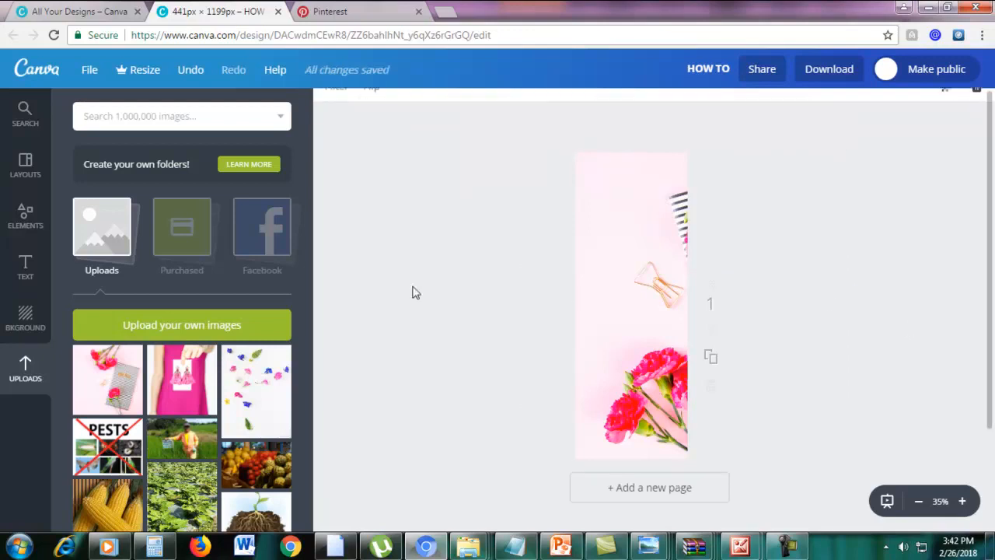
left_click(98, 10)
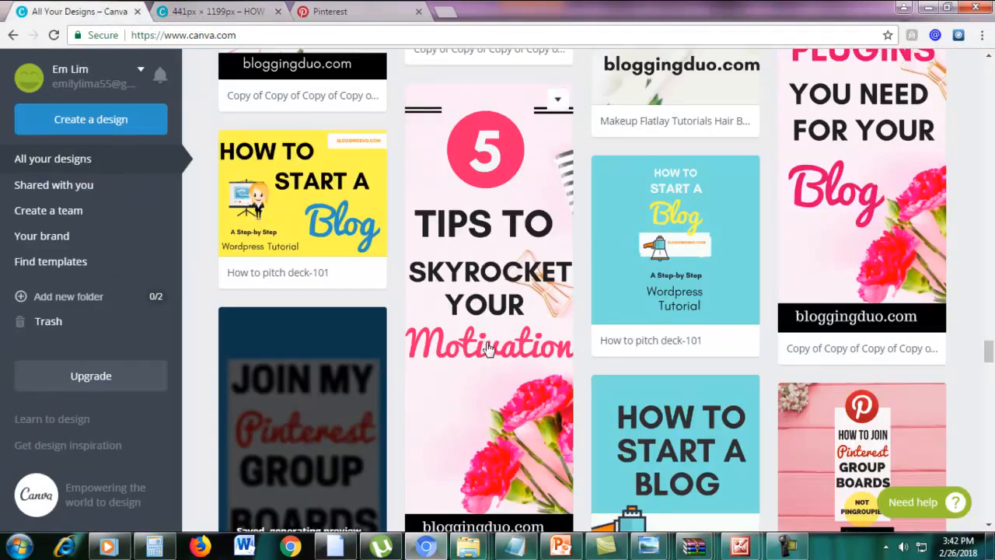
left_click(222, 12)
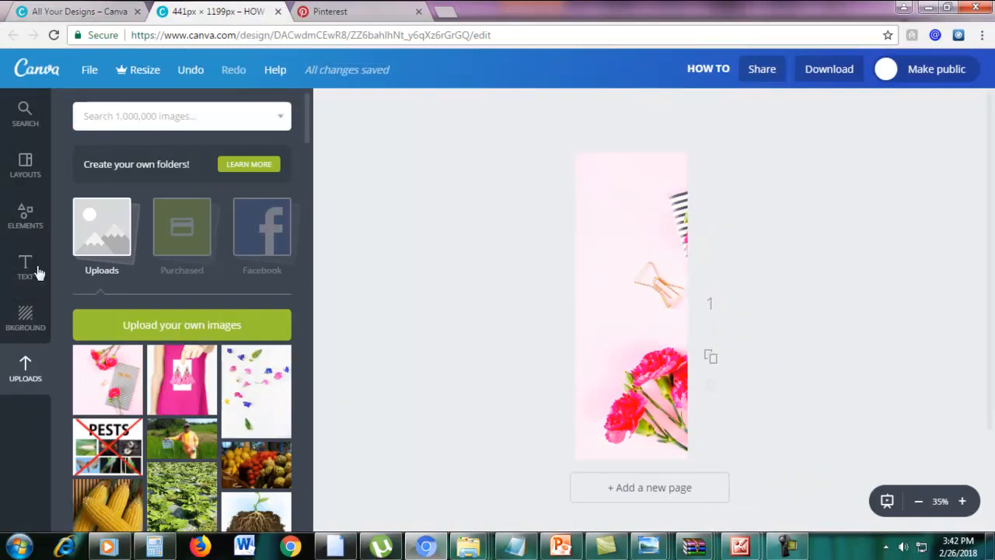
Drag a circle from Elements > Shapes near the top of the page and shrink it.
left_click(26, 222)
scroll(153, 253, "up", 3)
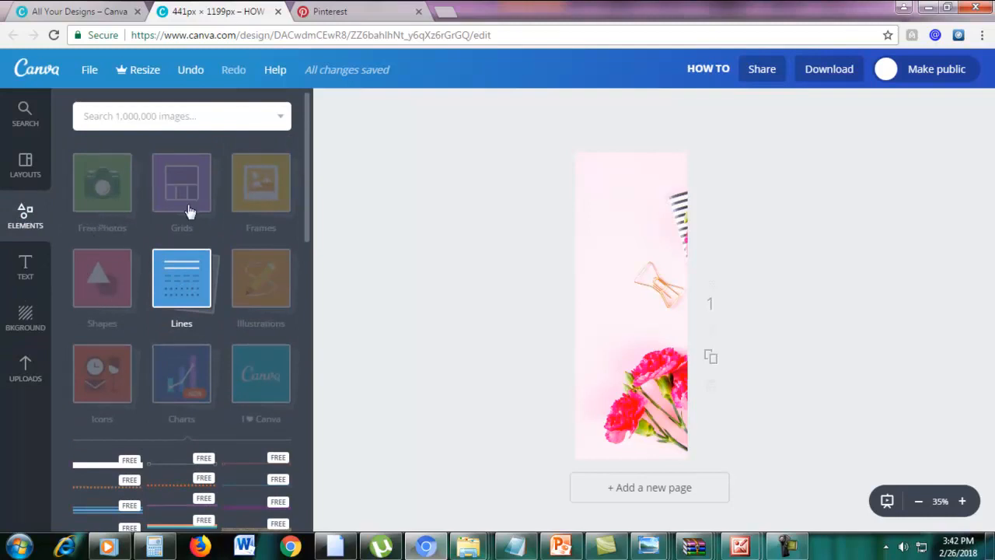
left_click(92, 294)
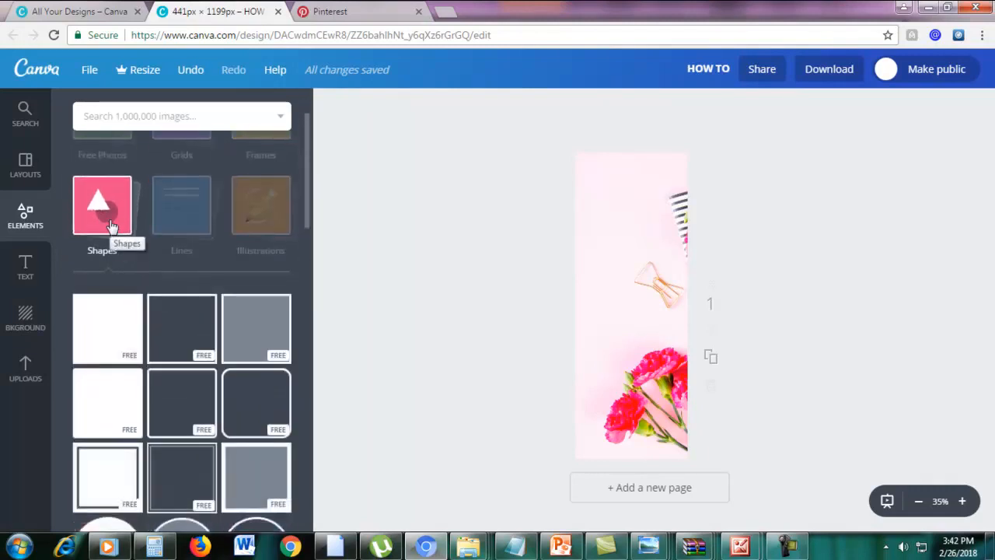
scroll(110, 227, "down", 1)
scroll(116, 376, "down", 1)
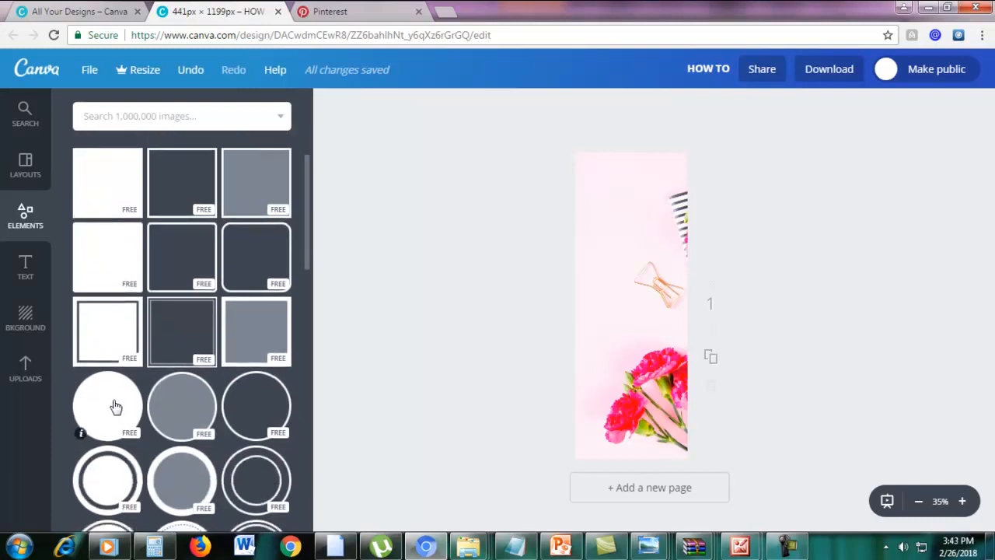
left_click_drag(114, 408, 641, 208)
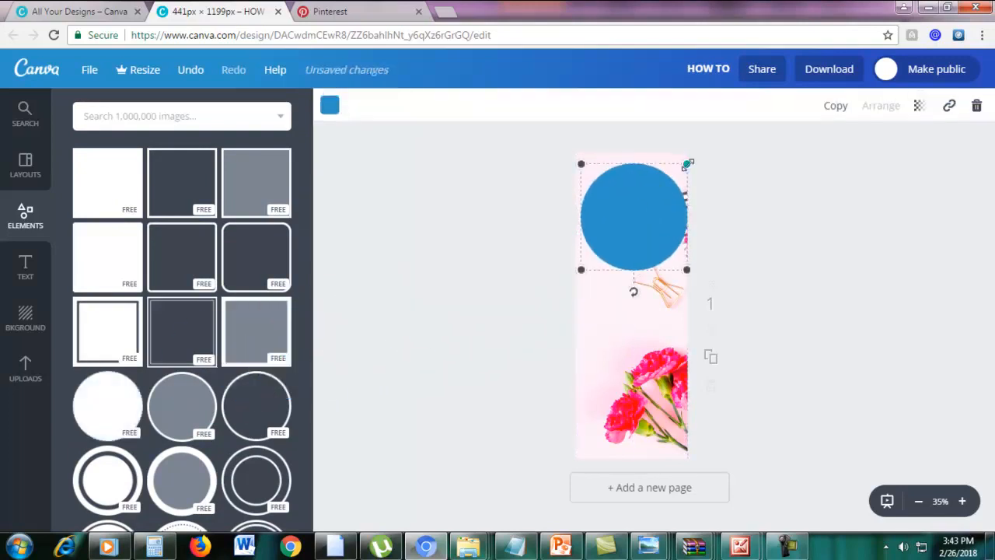
left_click_drag(687, 165, 632, 196)
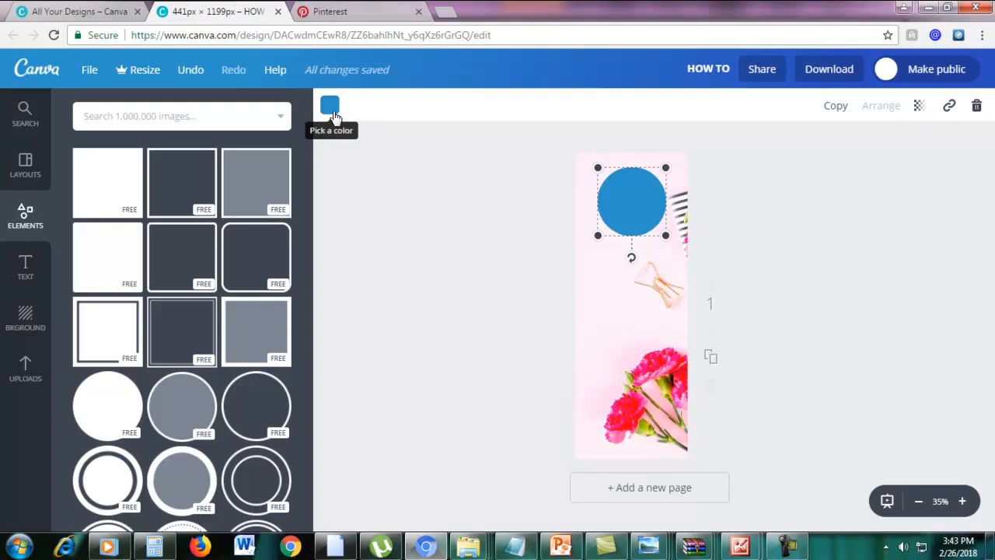
Fill the circle with the pink document colour f728a3.
left_click(330, 105)
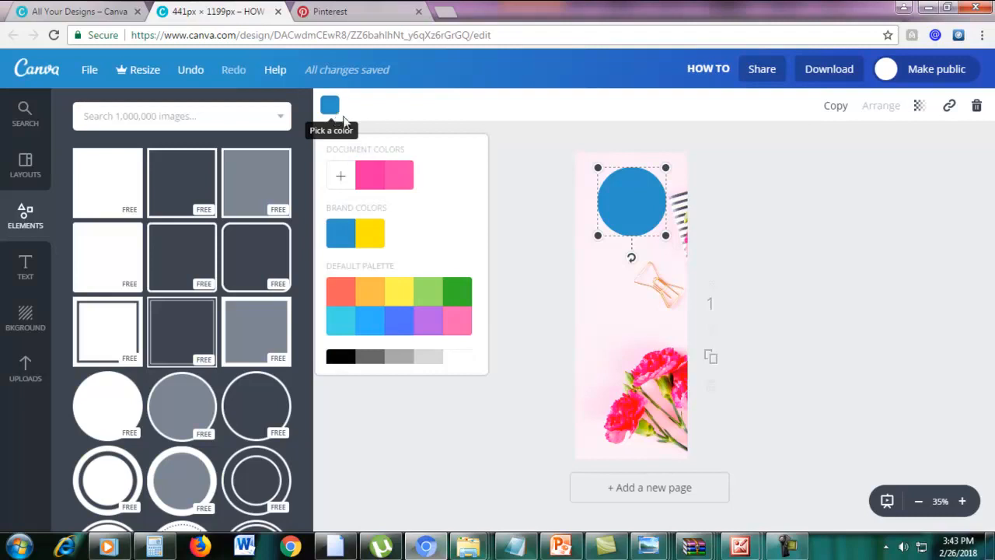
left_click(371, 178)
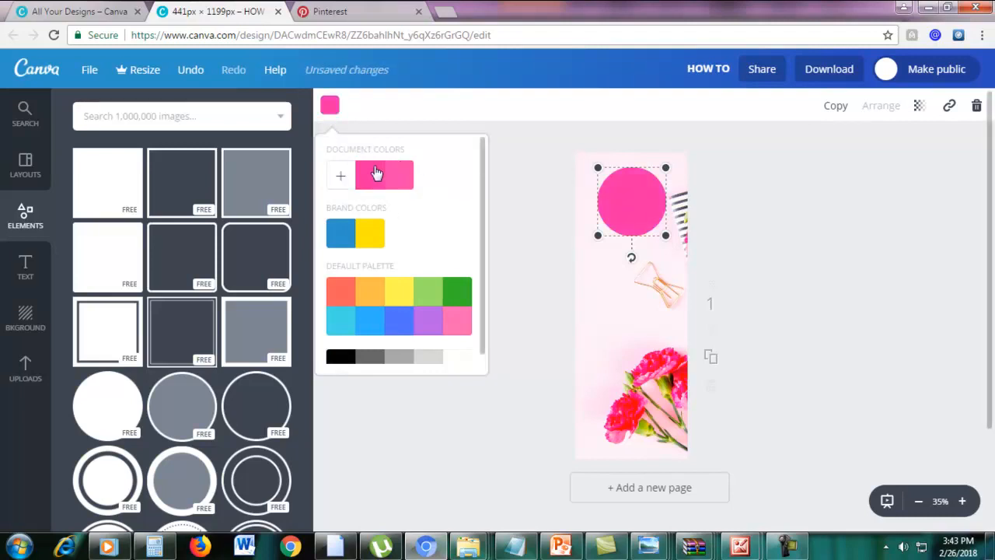
scroll(419, 279, "down", 1)
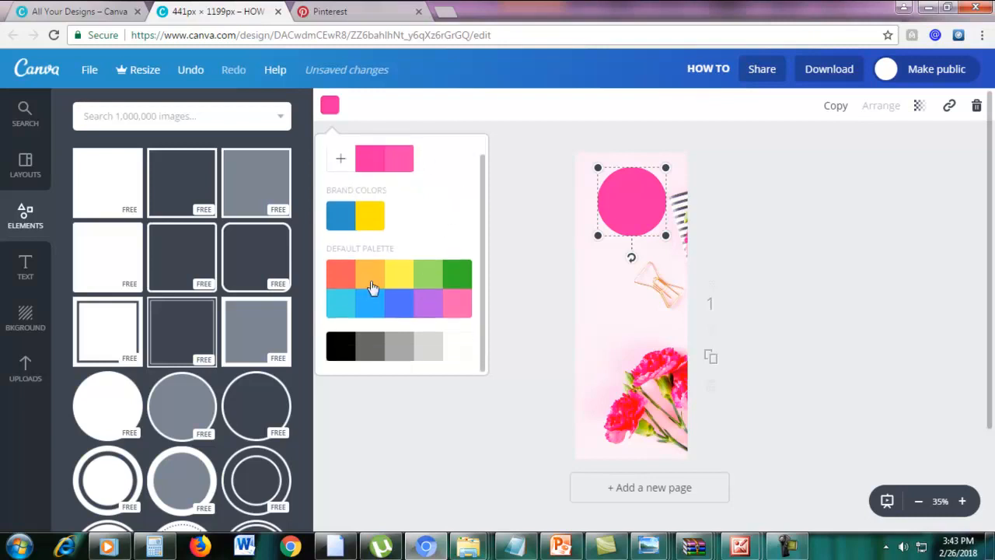
scroll(397, 226, "up", 1)
left_click(341, 177)
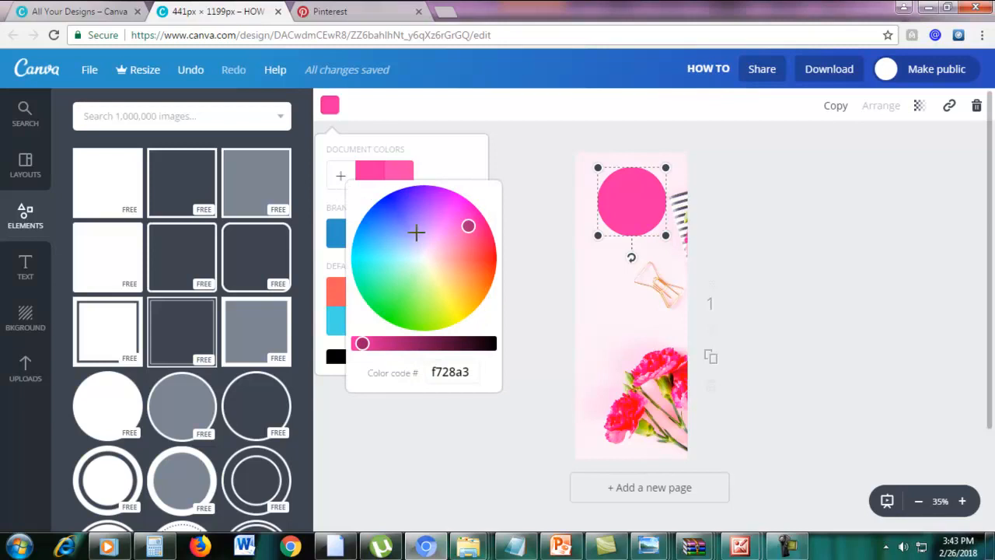
left_click(448, 171)
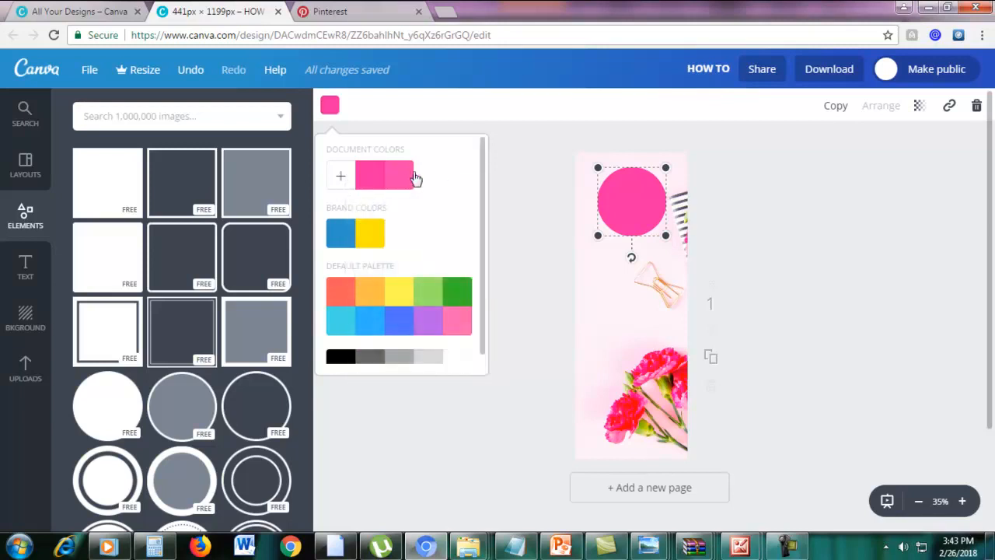
left_click(795, 210)
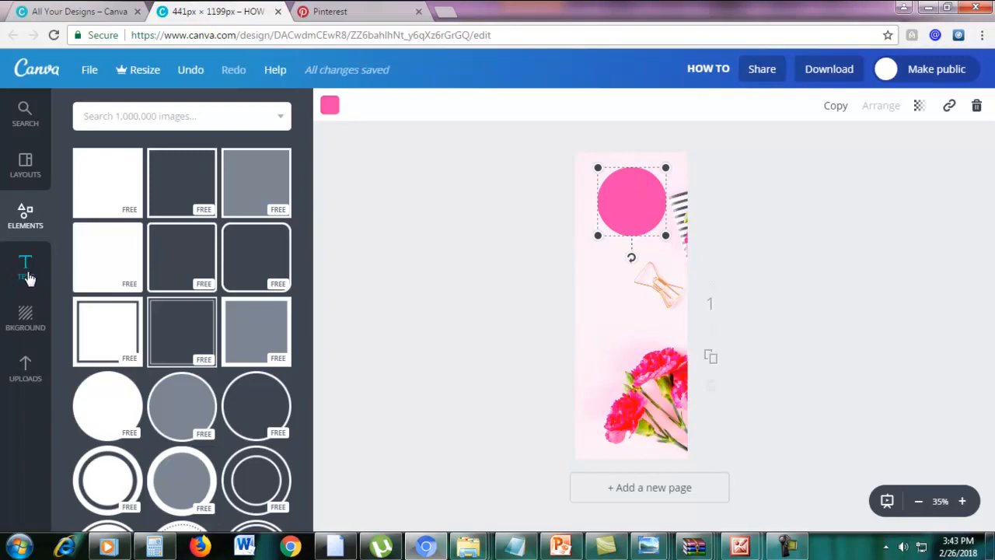
Add a heading, move it onto the pink circle and type 5.
left_click(28, 277)
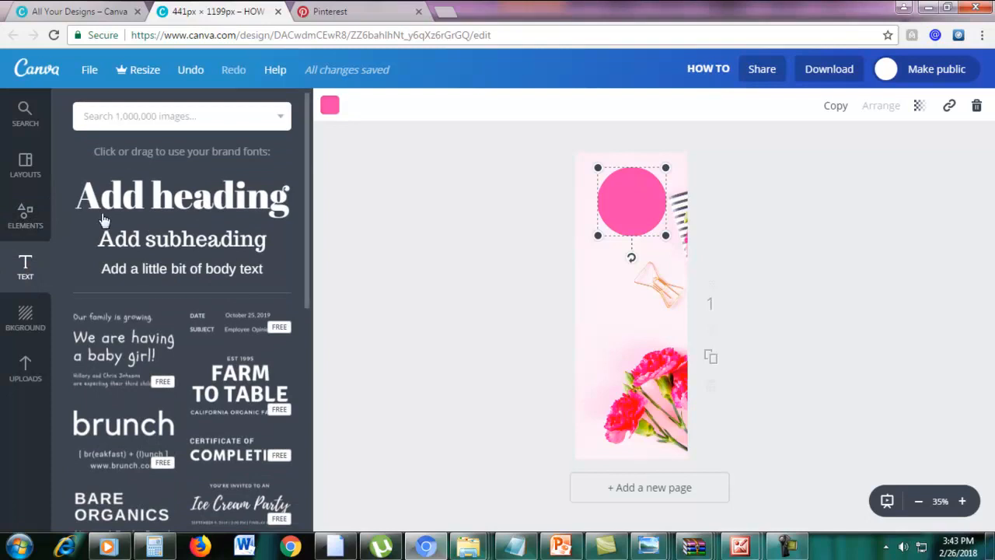
left_click(124, 204)
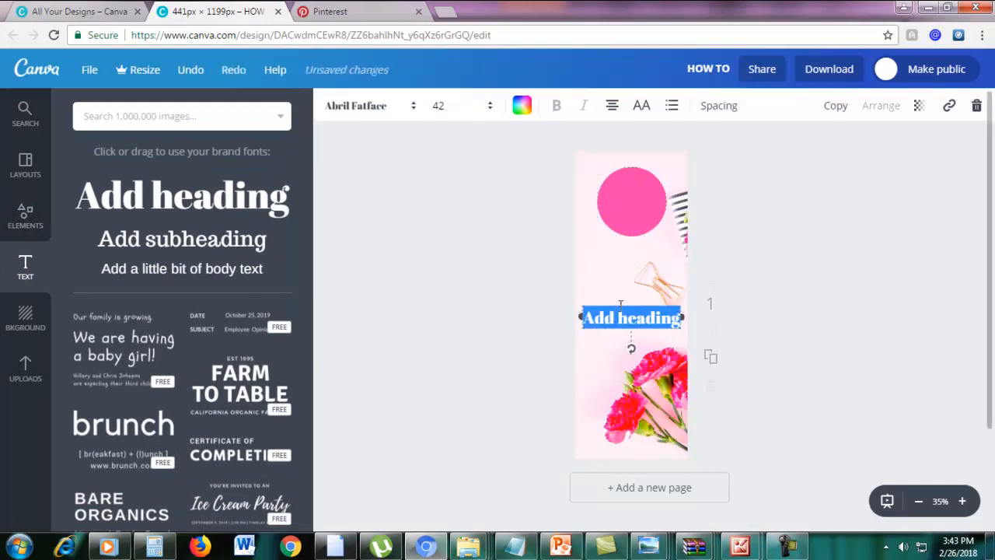
left_click_drag(619, 303, 617, 185)
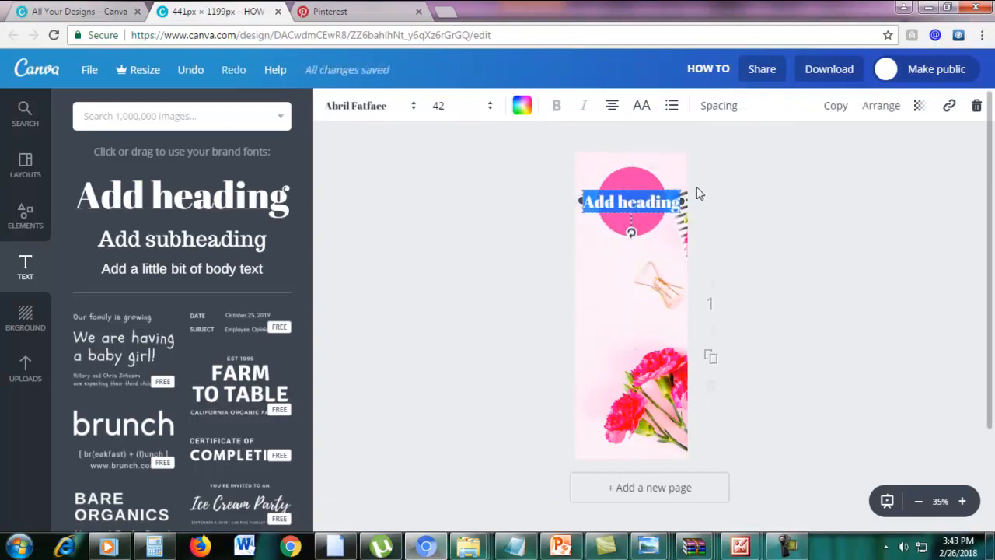
type("5")
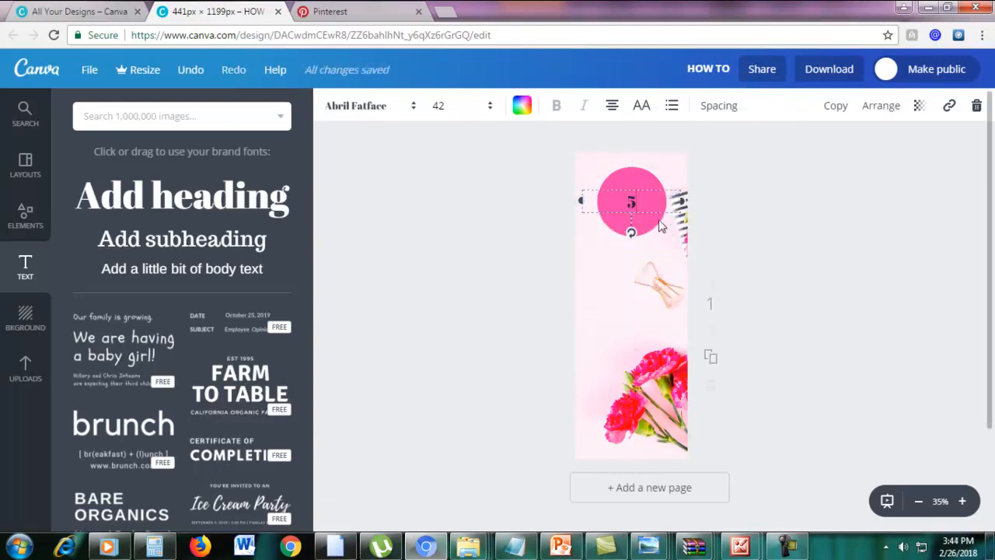
left_click(33, 14)
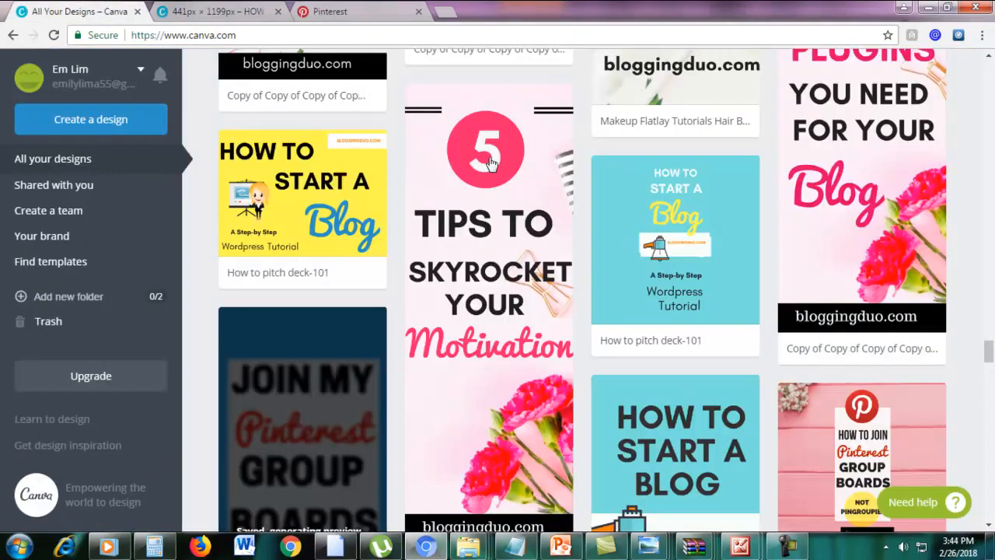
left_click(224, 13)
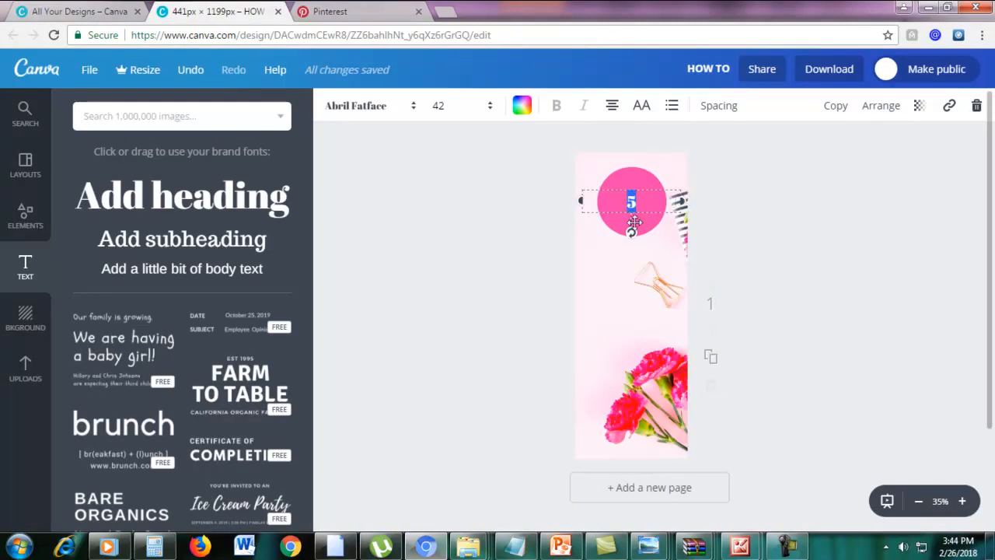
Enlarge the 5 to font size 64.
left_click(438, 107)
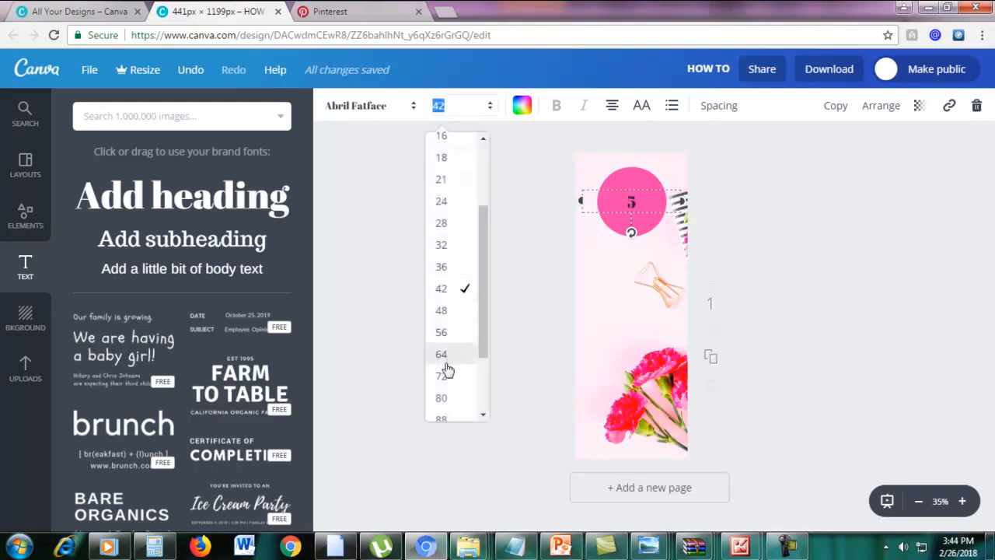
left_click(441, 333)
left_click(444, 105)
left_click(442, 353)
left_click(776, 191)
left_click(631, 207)
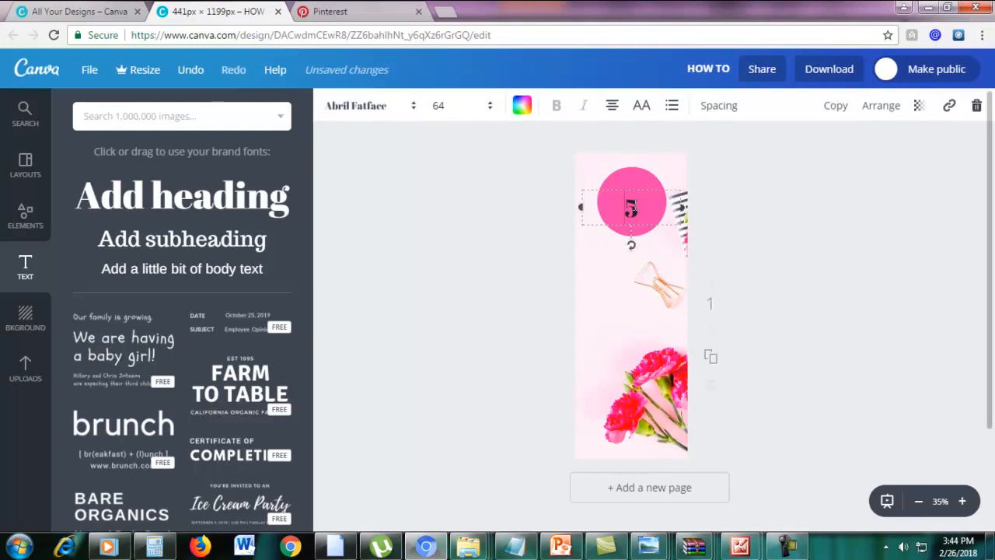
double_click(631, 207)
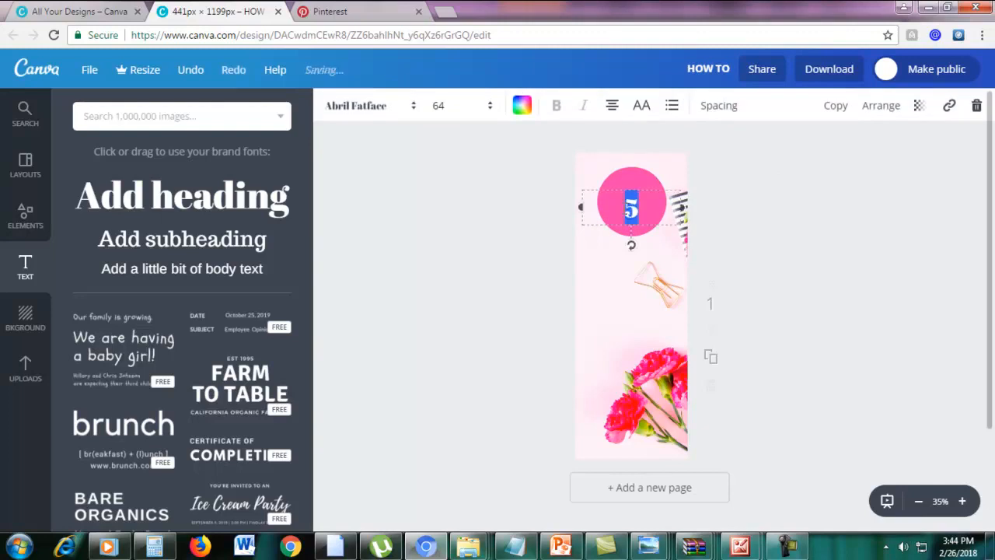
Colour the 5 white.
left_click(522, 107)
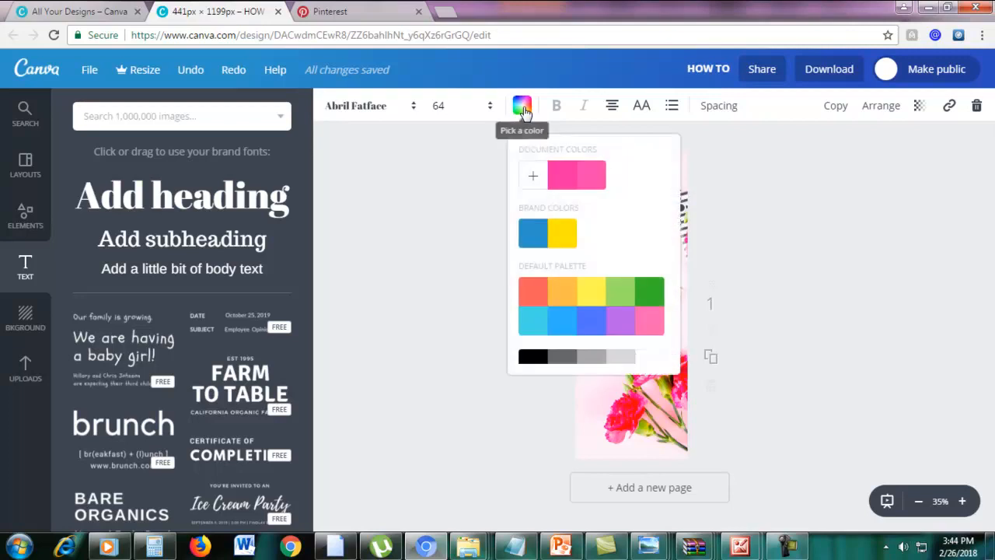
scroll(641, 346, "down", 1)
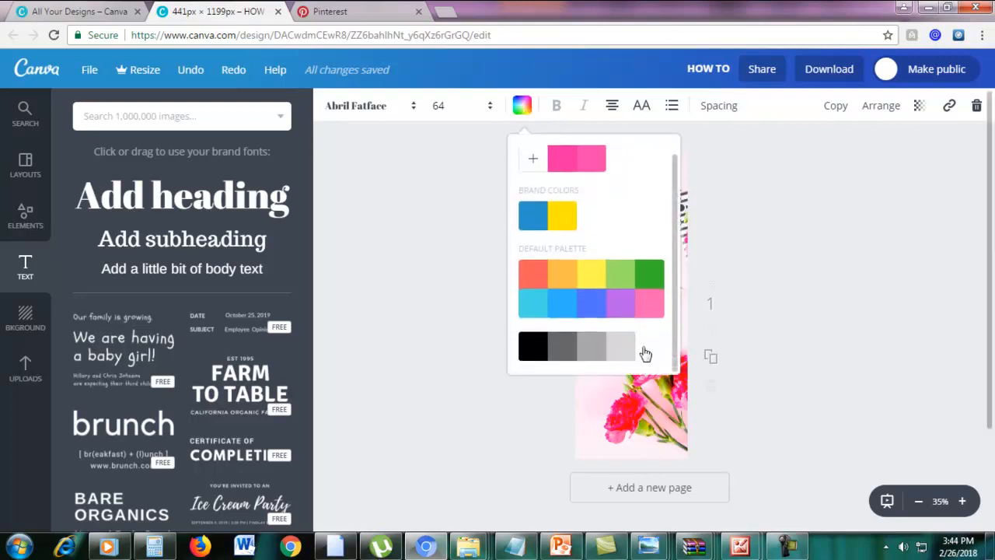
left_click(645, 354)
left_click(785, 288)
left_click(797, 256)
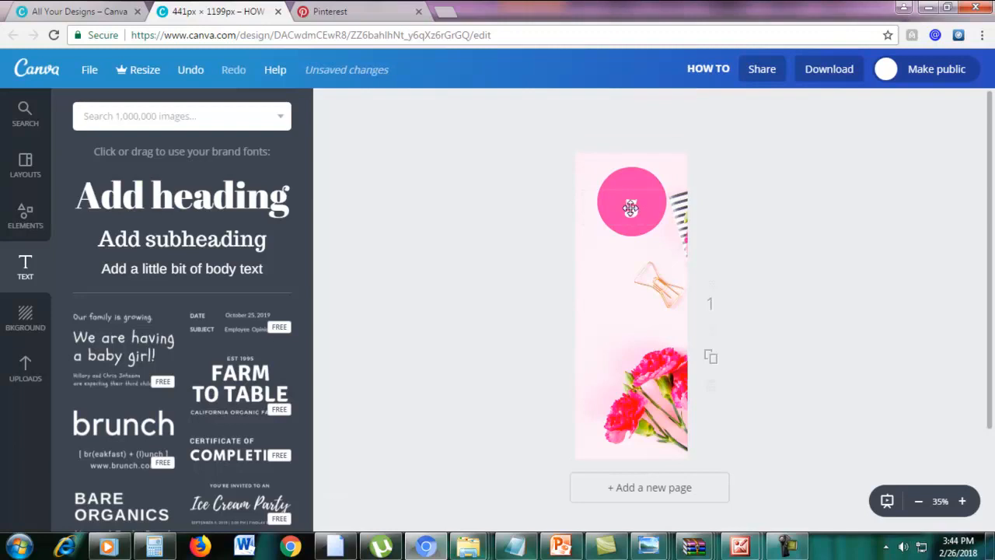
Increase the 5 to size 80 and move it up into the circle's centre.
double_click(630, 207)
left_click(442, 109)
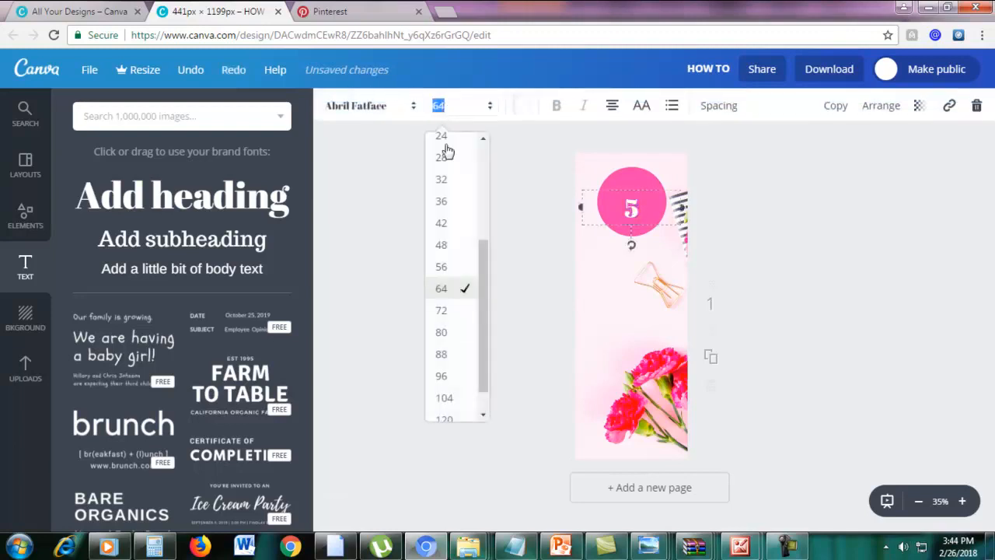
left_click(440, 334)
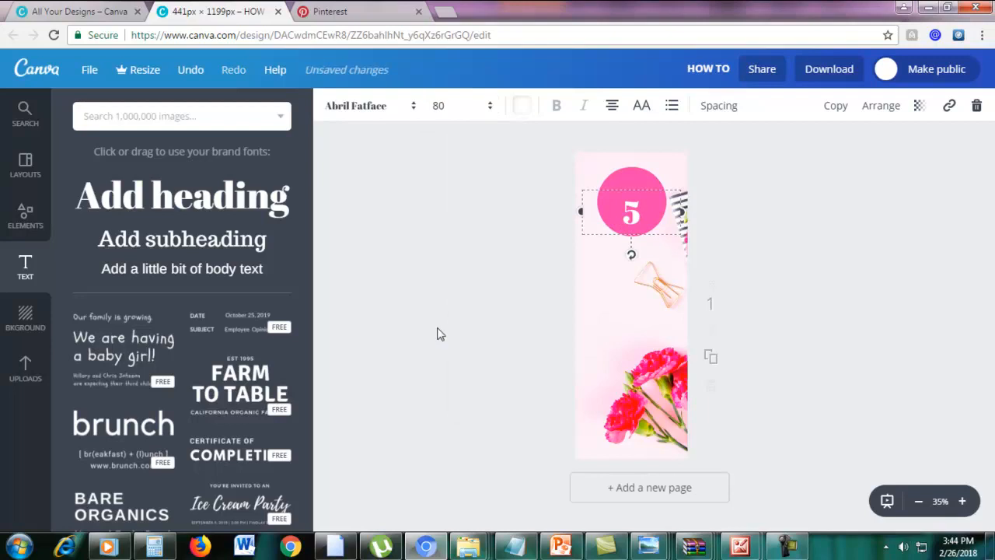
left_click_drag(655, 187, 622, 197)
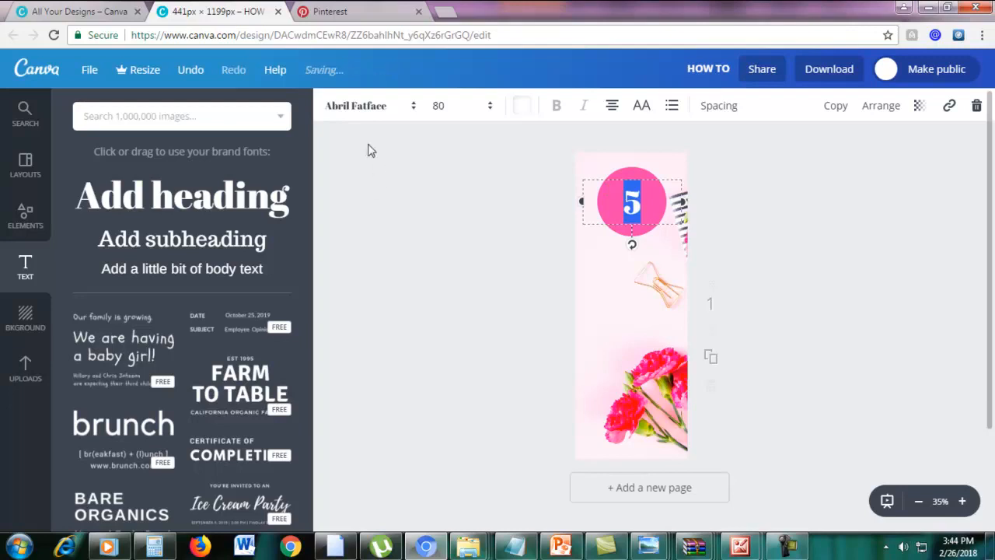
Change the 5's font to League Spartan.
left_click(344, 109)
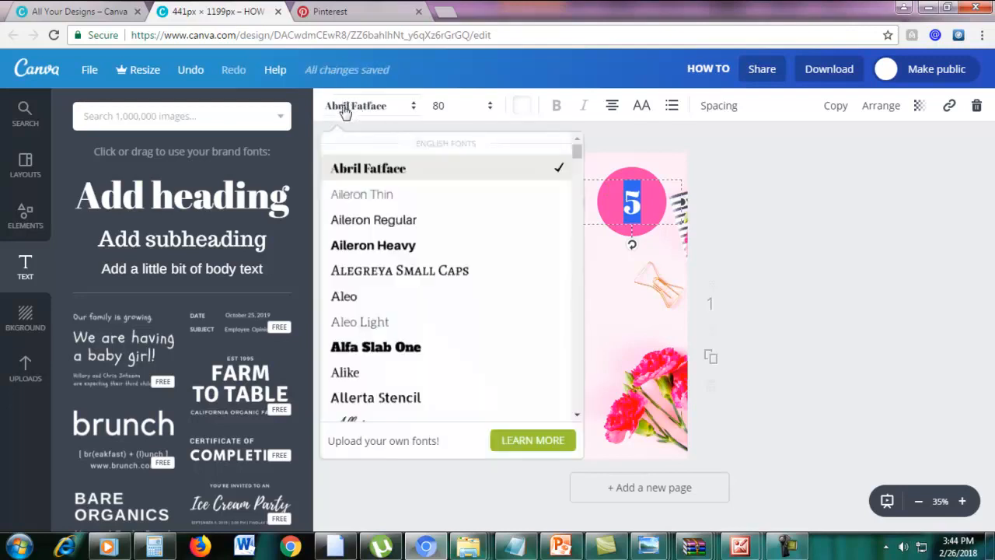
scroll(411, 315, "down", 5)
scroll(412, 327, "down", 10)
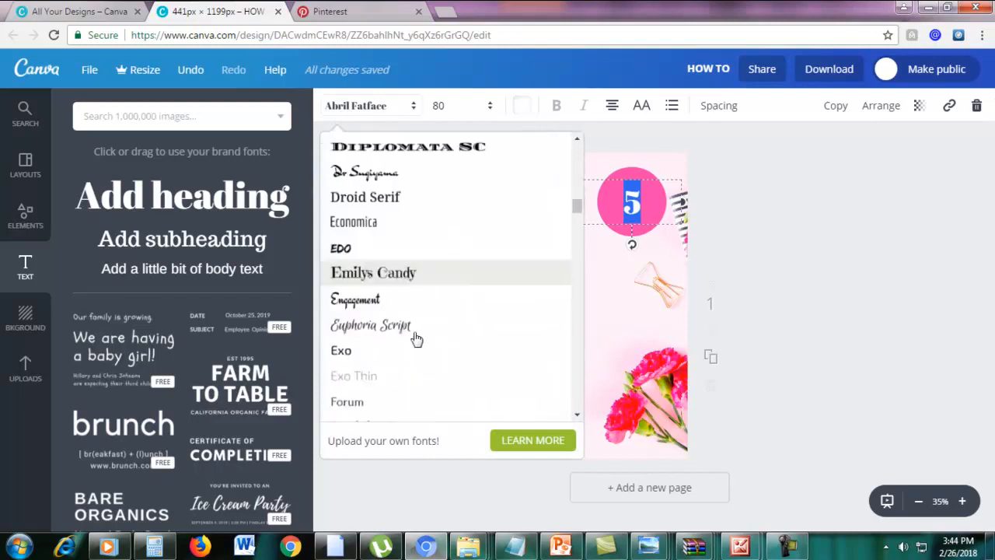
mouse_move(578, 231)
left_mouse_down()
mouse_move(576, 263)
mouse_move(577, 250)
left_mouse_up()
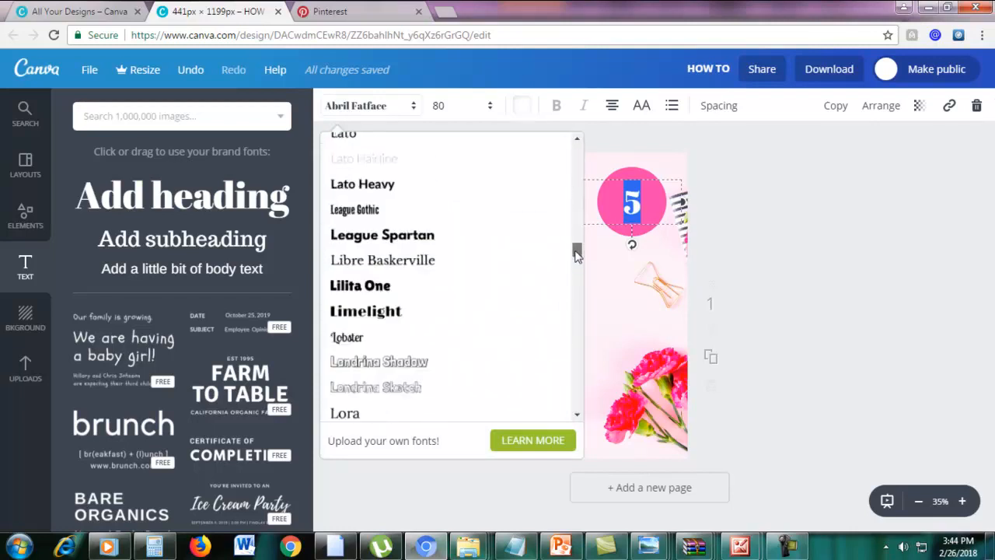
left_click(404, 240)
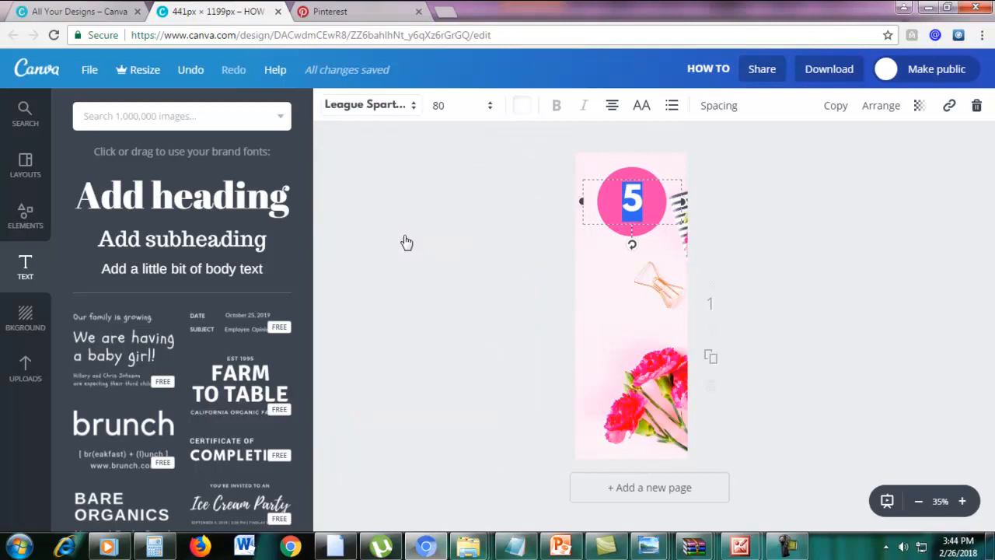
left_click(859, 224)
Nudge the 5 to the circle's centre and shrink the pink circle to 230×230.
left_click_drag(635, 204, 634, 211)
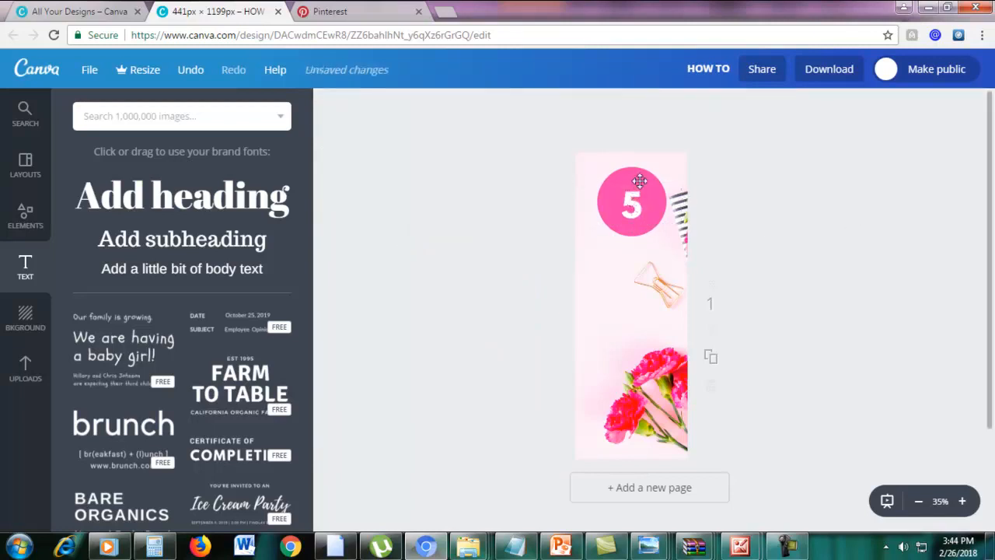
left_click(639, 185)
left_click_drag(667, 169, 634, 213)
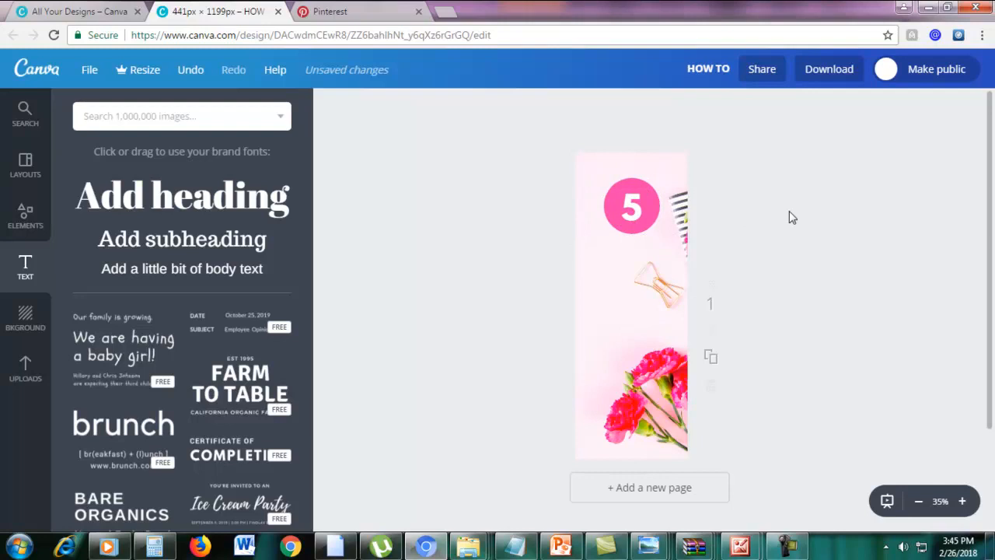
Add a heading just below the circle reading 'TIPS TO'.
left_click(158, 210)
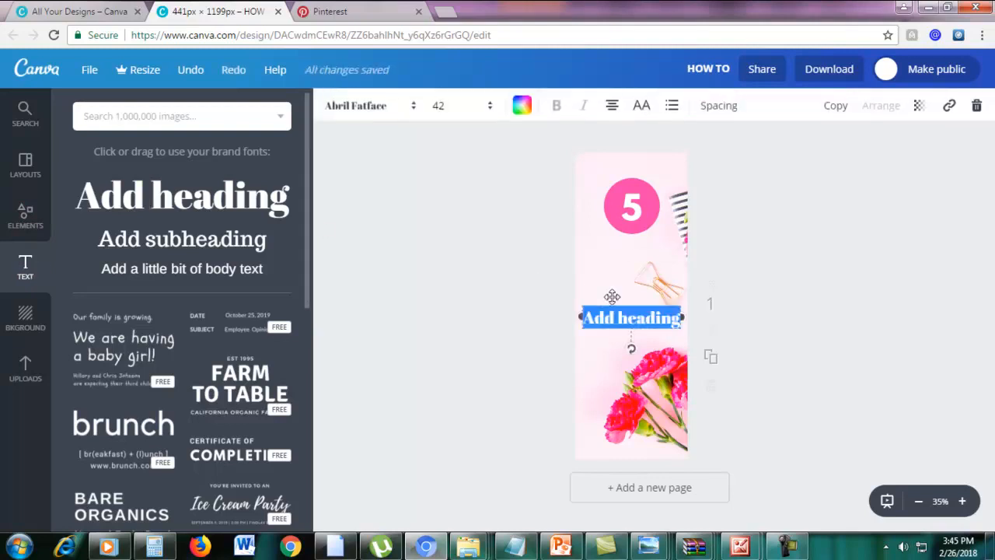
left_click_drag(653, 303, 655, 245)
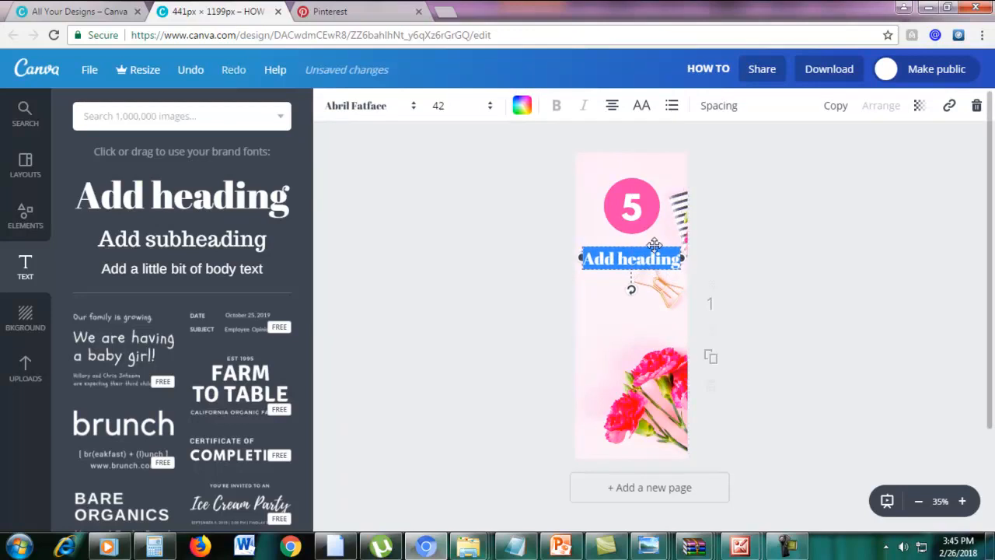
type("TIPS TO")
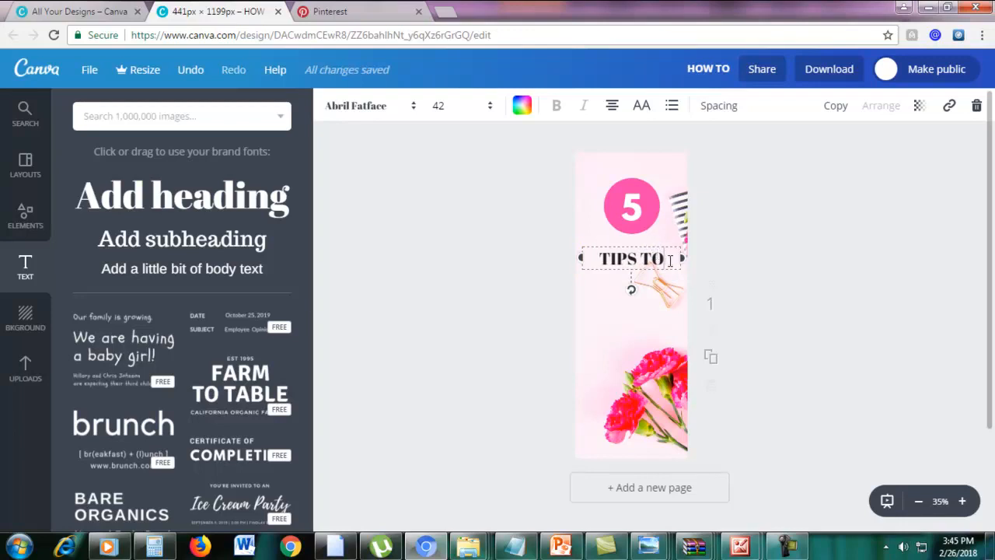
Set 'TIPS TO' in League Spartan at font size 50.
left_click_drag(670, 262, 592, 262)
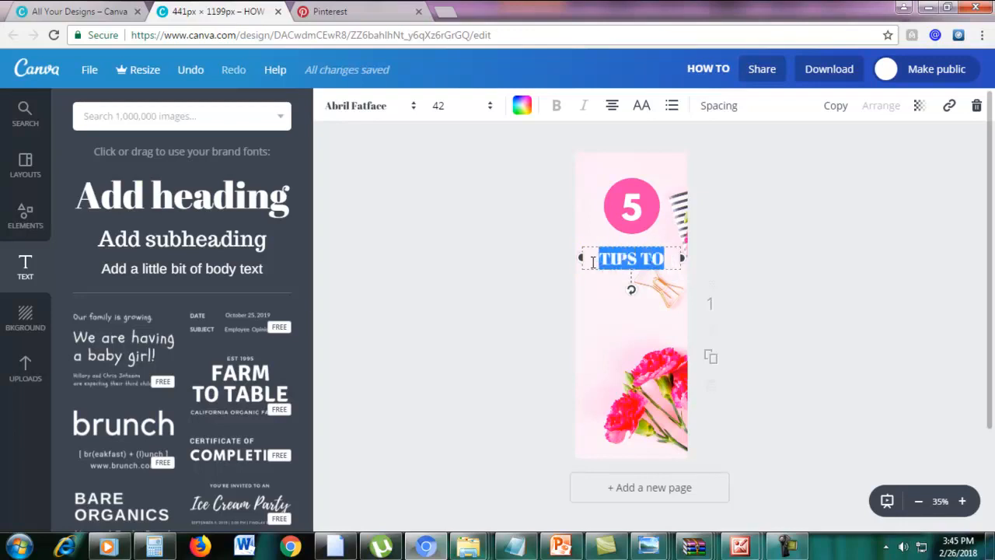
left_click(366, 107)
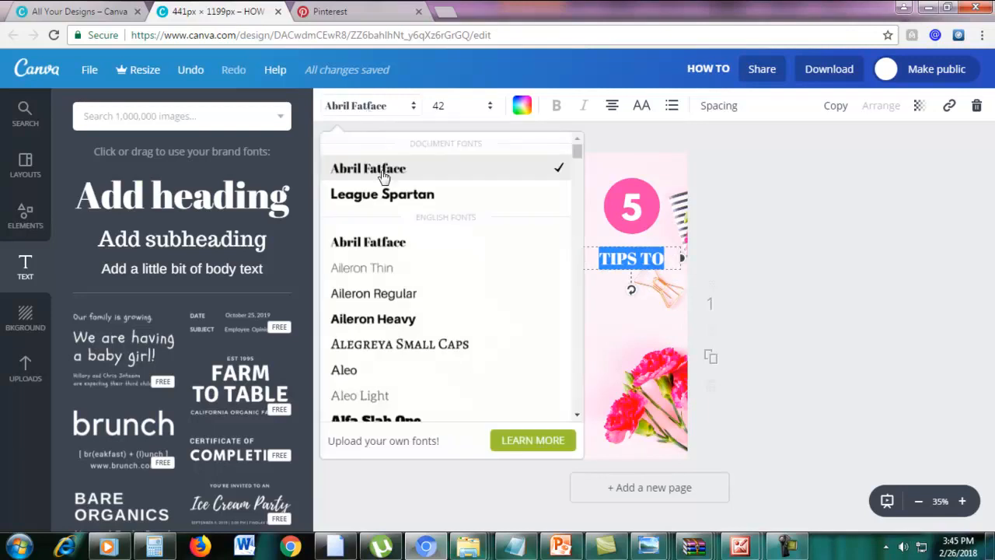
left_click(382, 196)
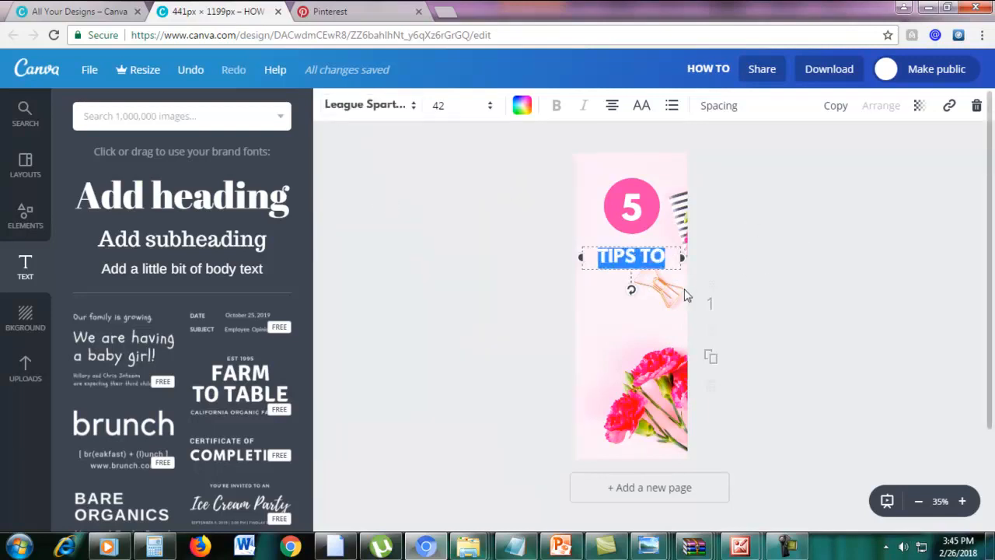
left_click(444, 105)
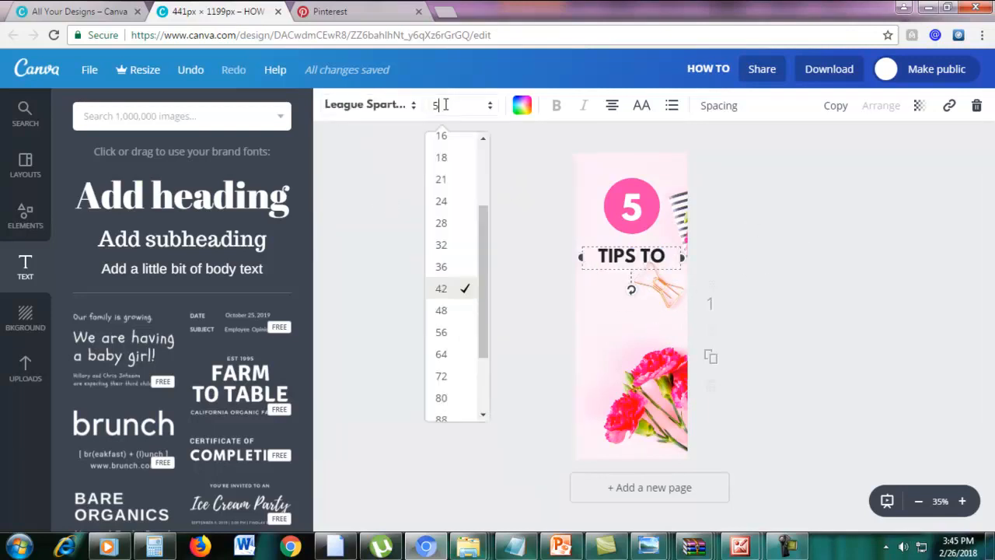
type("50")
key("Return")
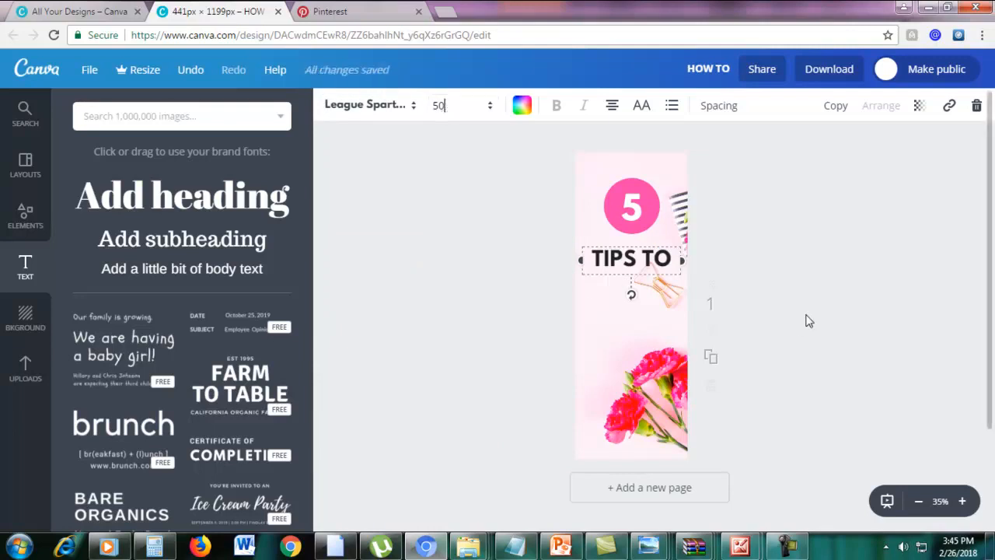
left_click(806, 320)
left_click(626, 248)
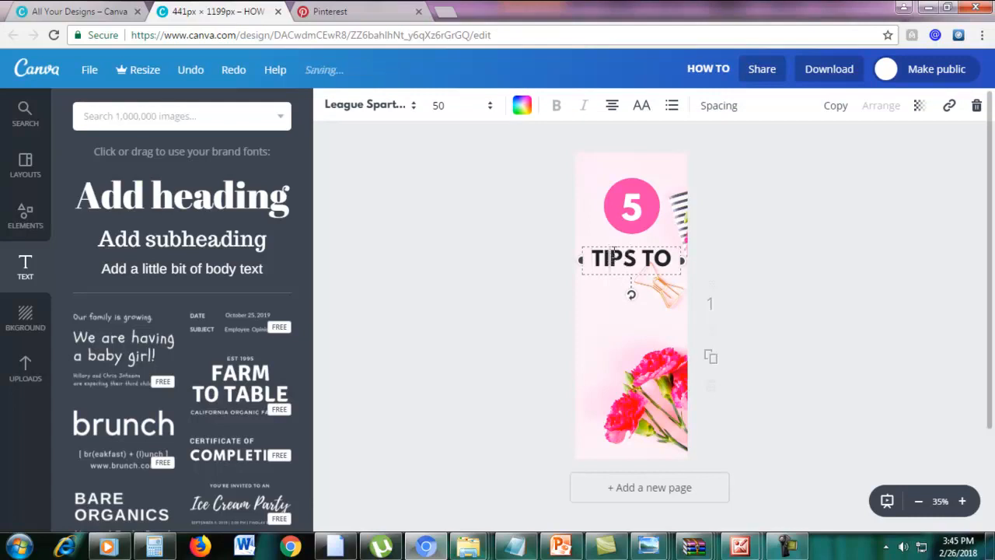
double_click(621, 249)
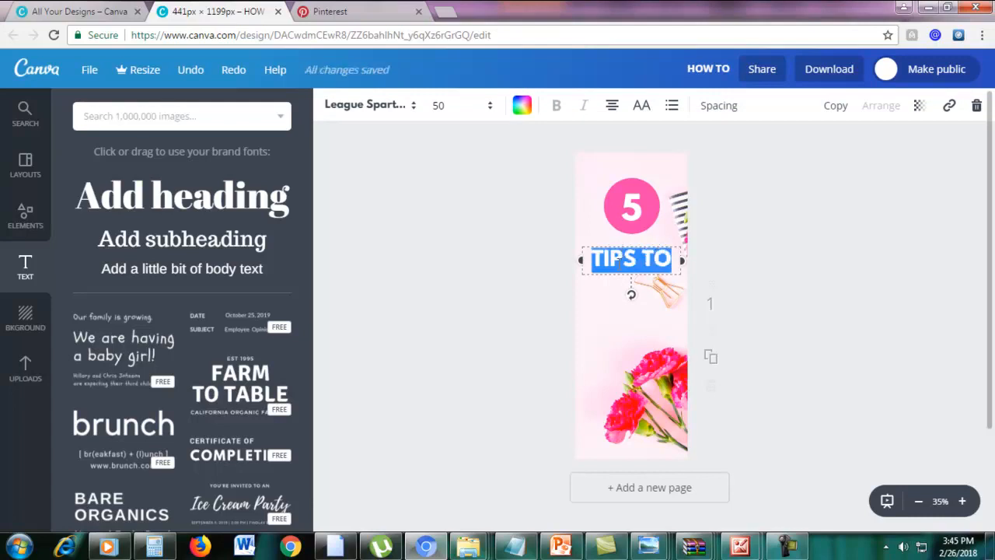
left_click(619, 263)
Duplicate TIPS TO into a 'SKYROCKET' line below it, sized 40 to fit one line.
left_click(835, 106)
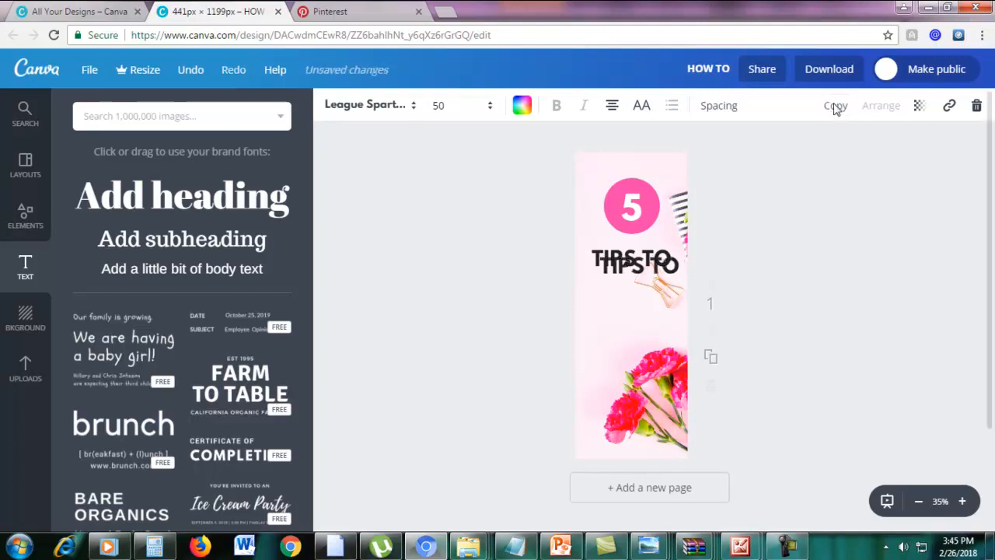
left_click_drag(678, 267, 671, 277)
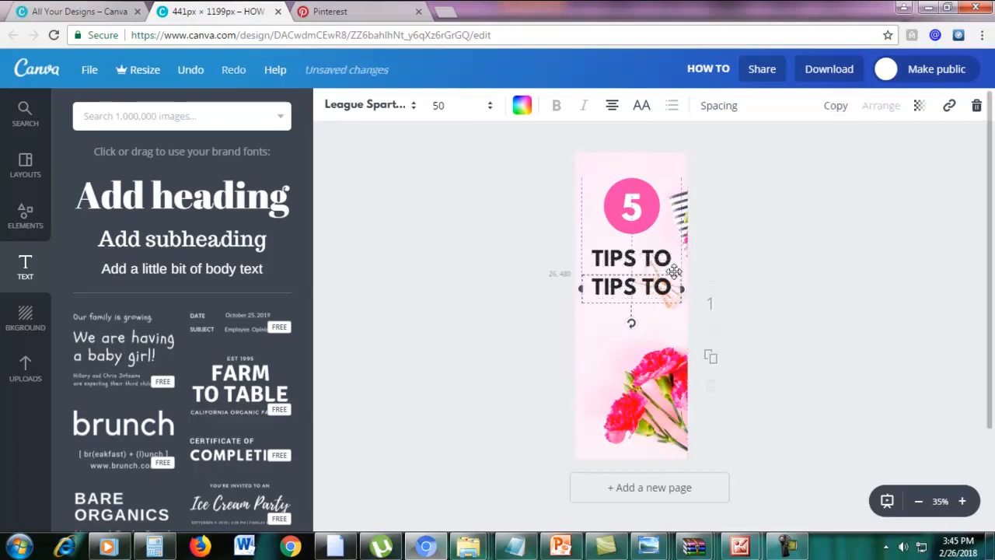
double_click(659, 286)
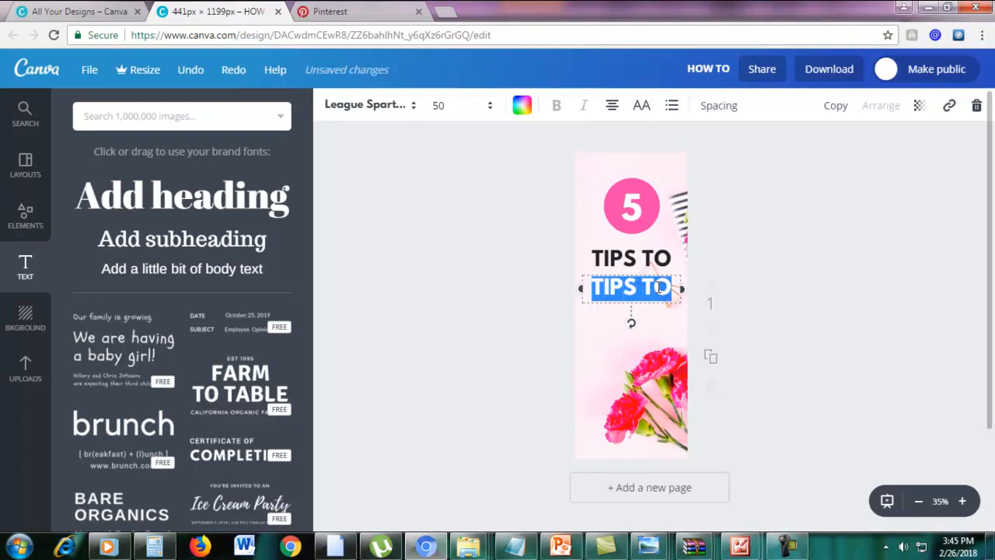
type("SKYROCKET")
left_click_drag(658, 317, 573, 288)
left_click(446, 107)
type("45")
key("Return")
left_click(451, 116)
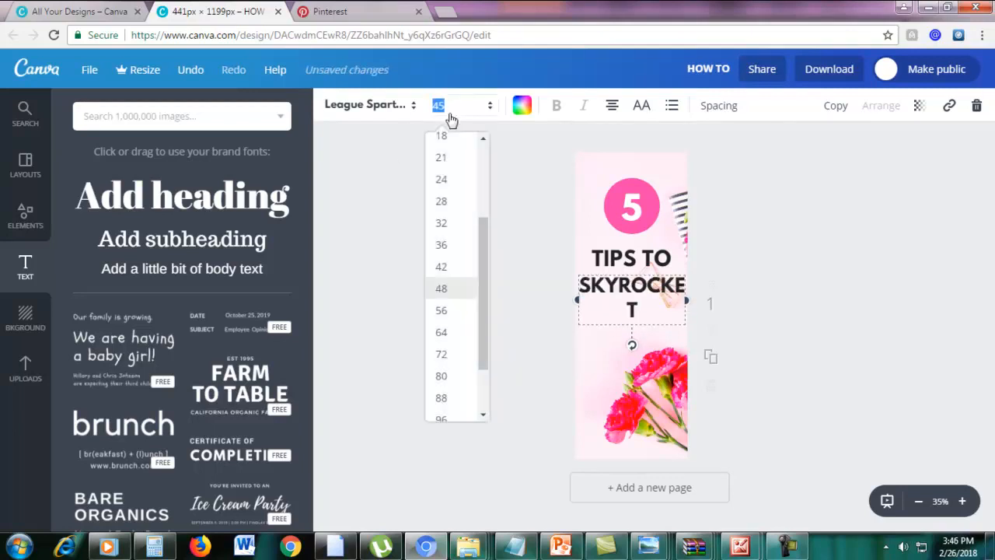
key("Return")
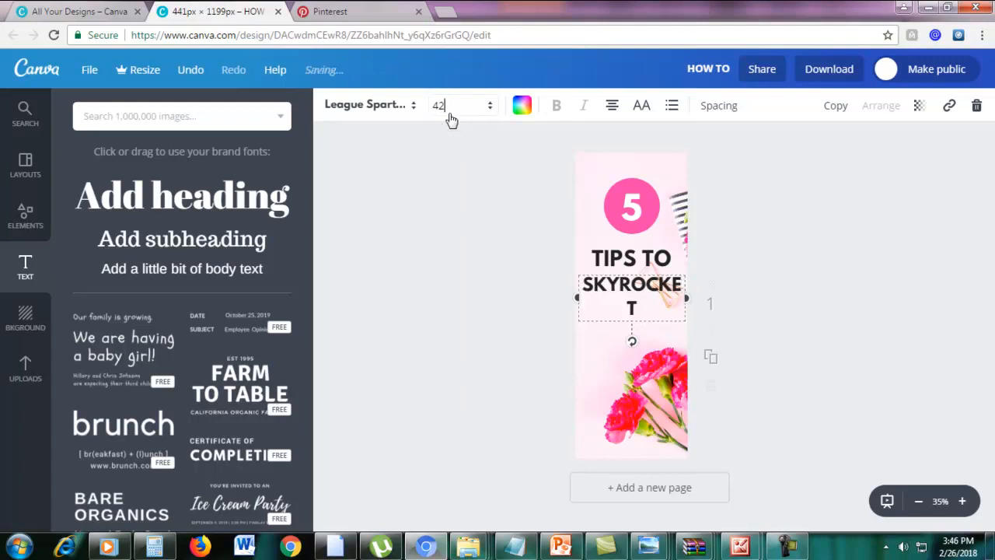
left_click(451, 116)
key("Return")
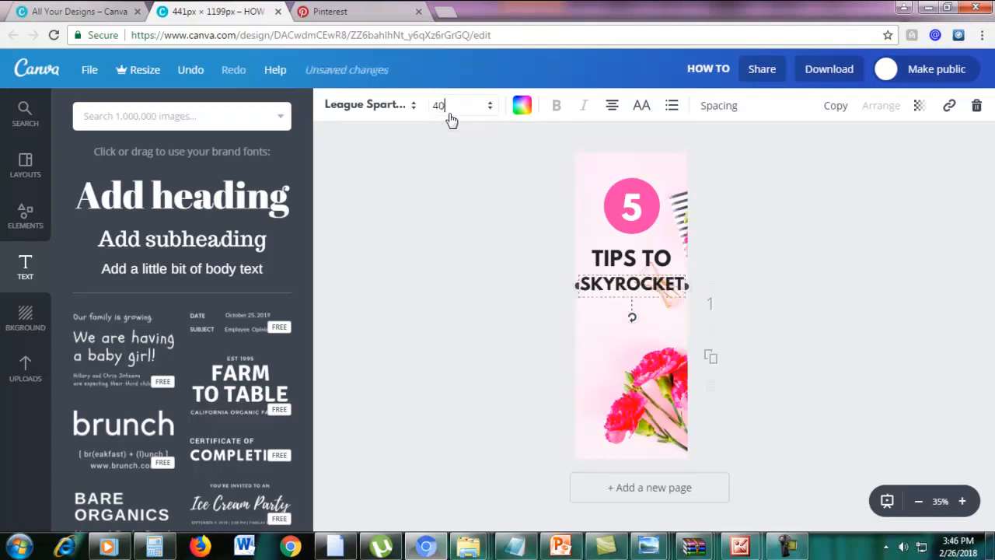
left_click_drag(650, 285, 666, 285)
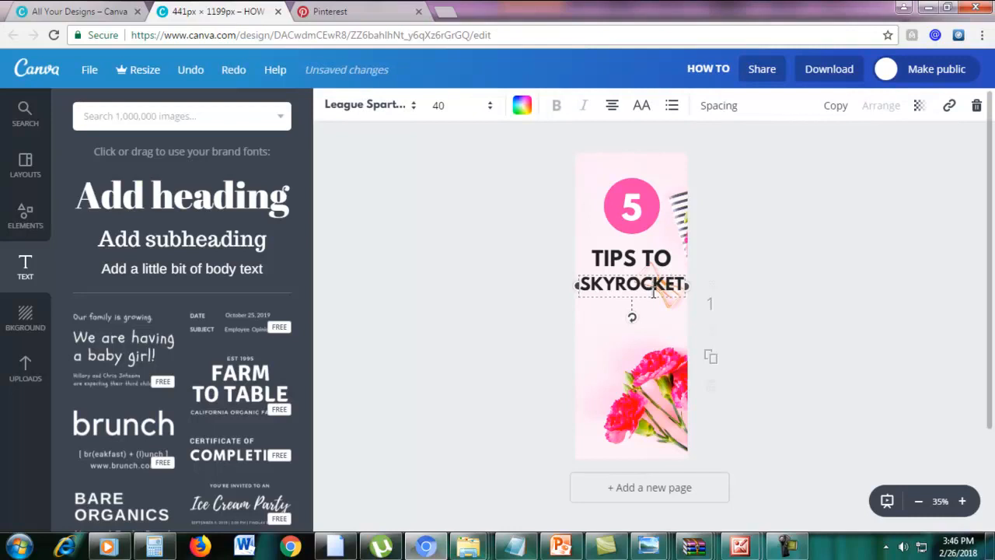
Duplicate SKYROCKET into a 'YOUR' line placed beneath it.
left_click(837, 108)
left_click_drag(656, 282, 653, 296)
double_click(631, 307)
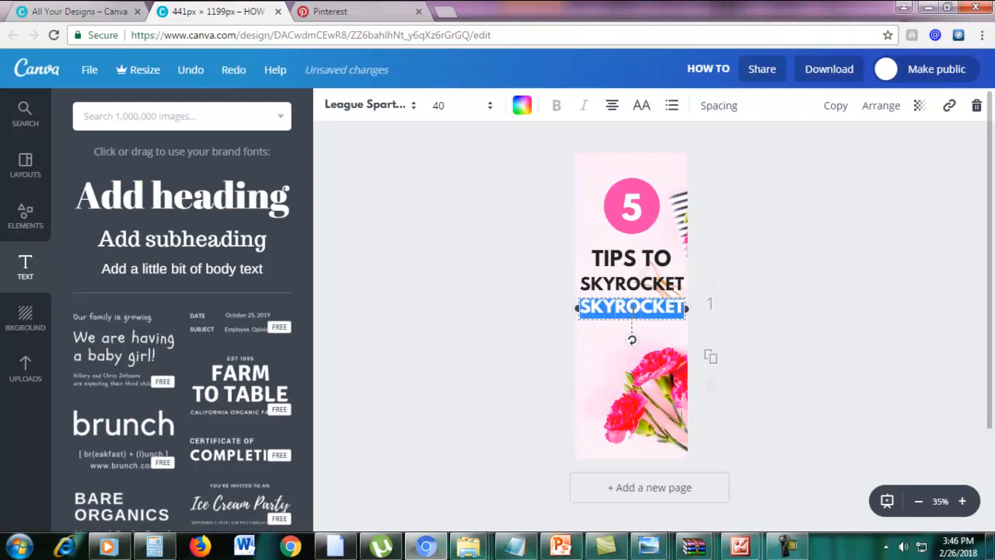
type("YOUR")
left_click(907, 349)
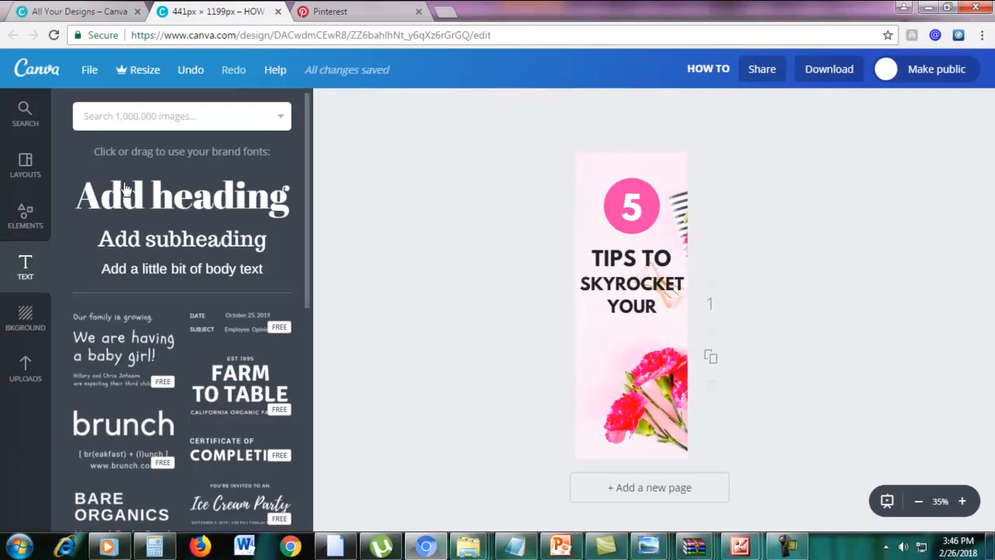
Add a heading under YOUR and replace its placeholder with 'Motivation'.
left_click(124, 191)
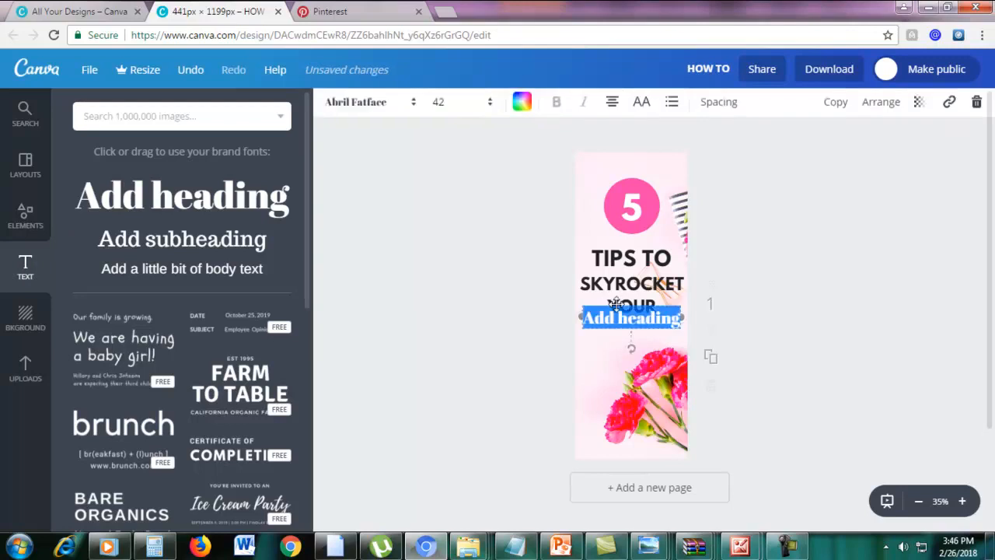
left_click_drag(618, 330, 615, 323)
key("BackSpace")
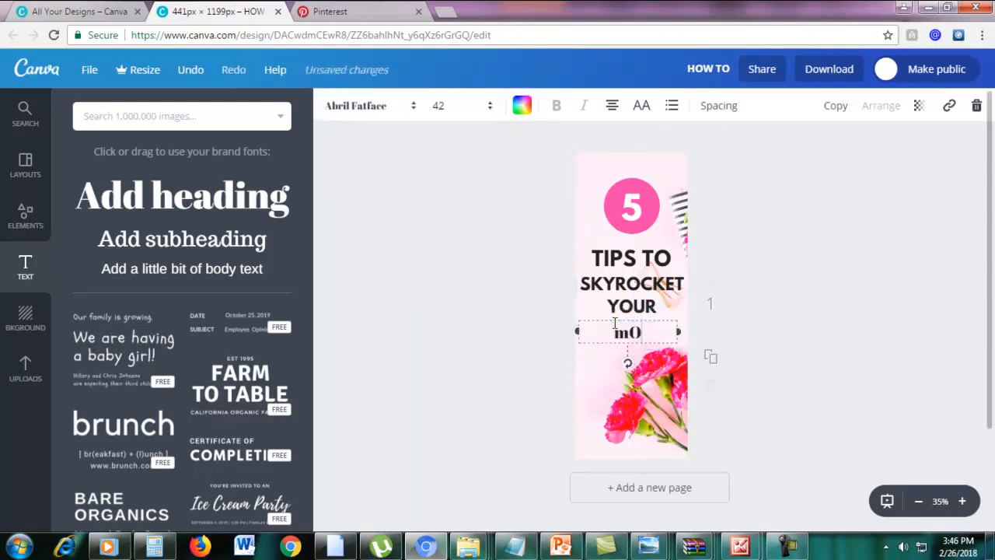
type("Motivation")
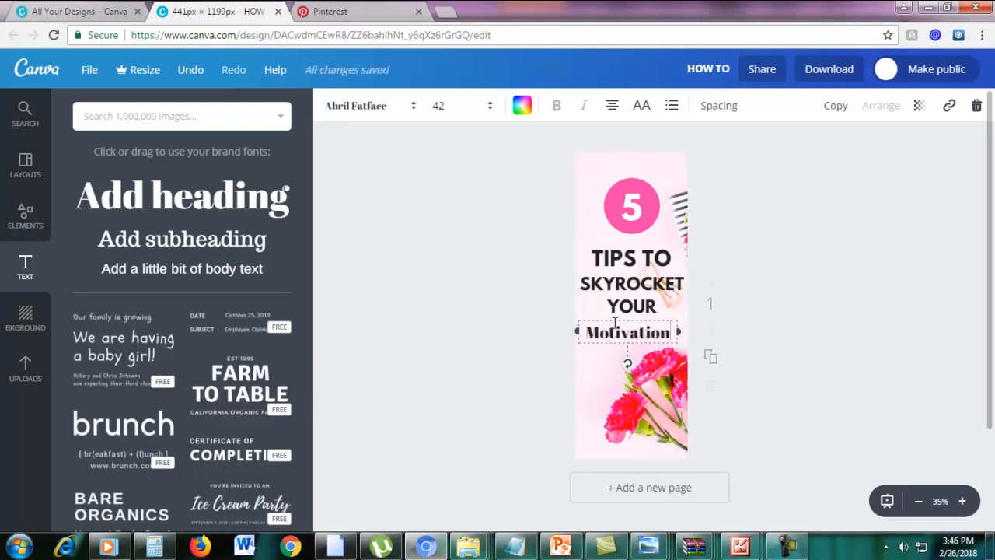
left_click_drag(588, 336, 672, 330)
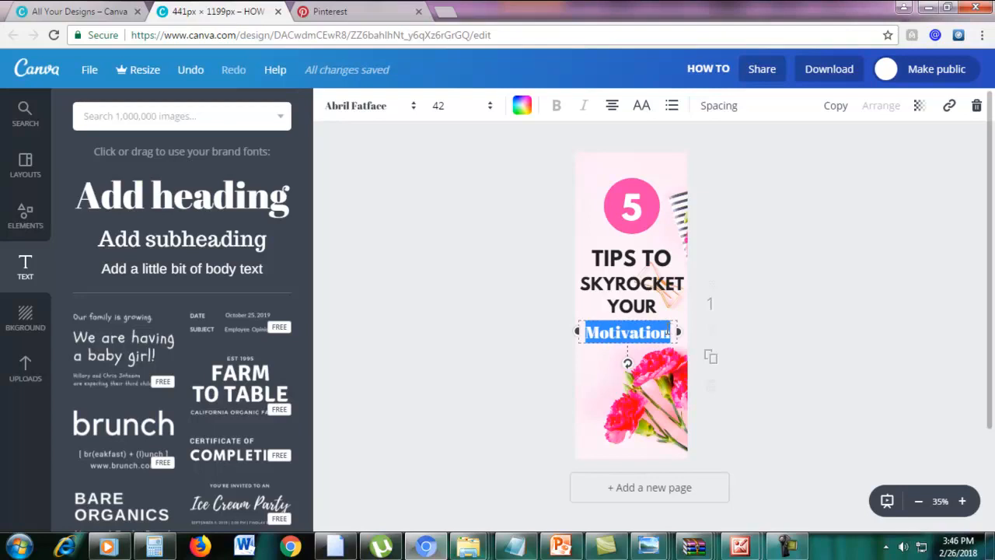
Change the Motivation text to the Pacifico script font.
left_click(365, 118)
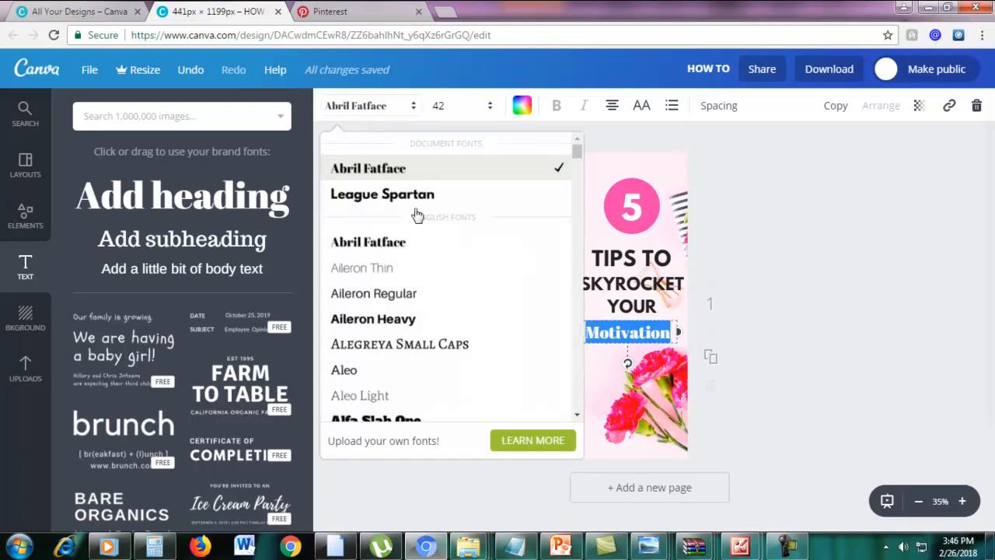
scroll(444, 300, "down", 15)
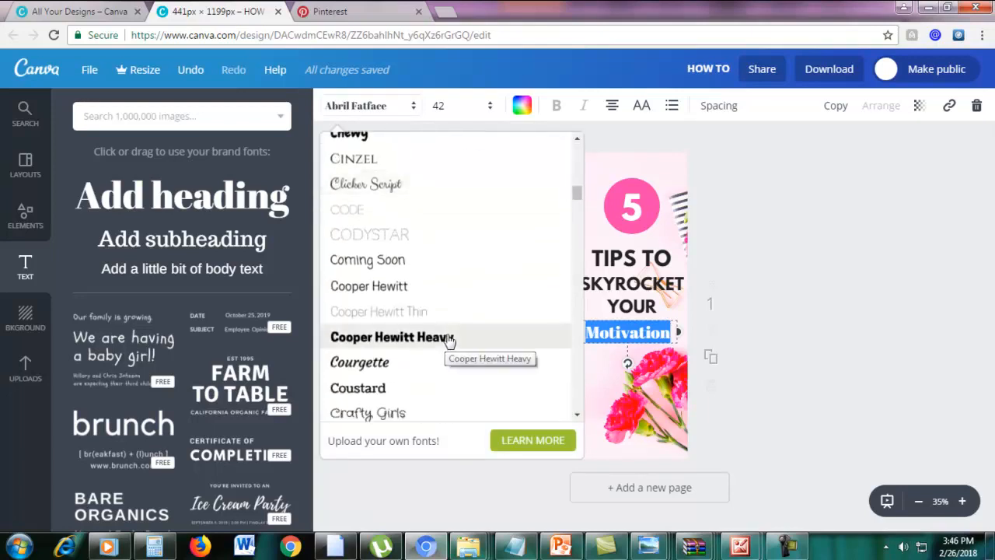
scroll(450, 339, "down", 8)
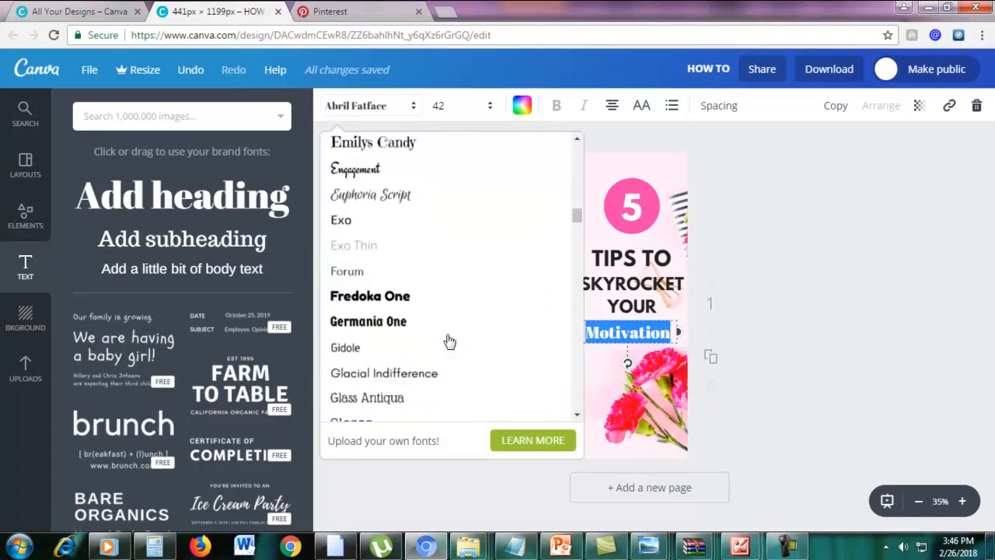
scroll(449, 342, "down", 12)
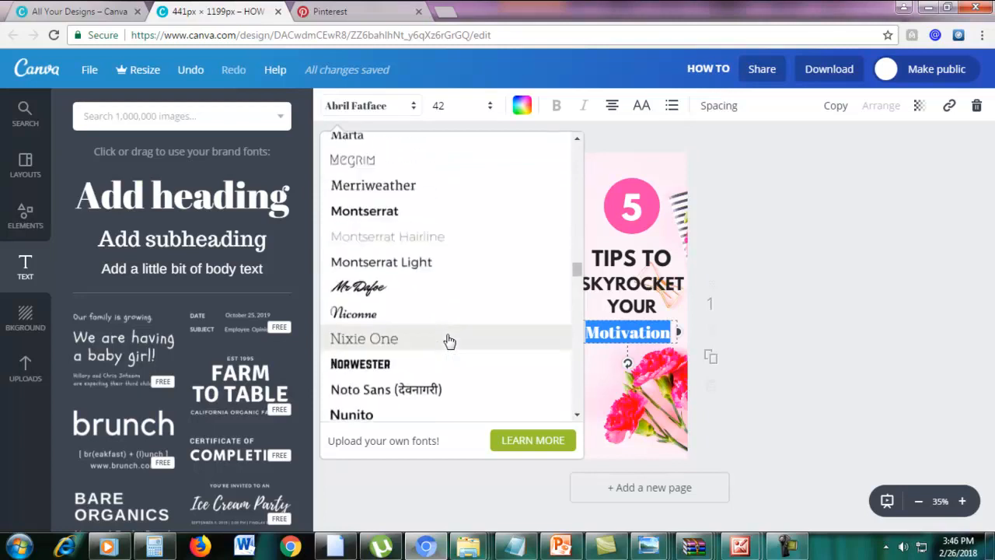
scroll(449, 352, "down", 3)
scroll(449, 352, "up", 4)
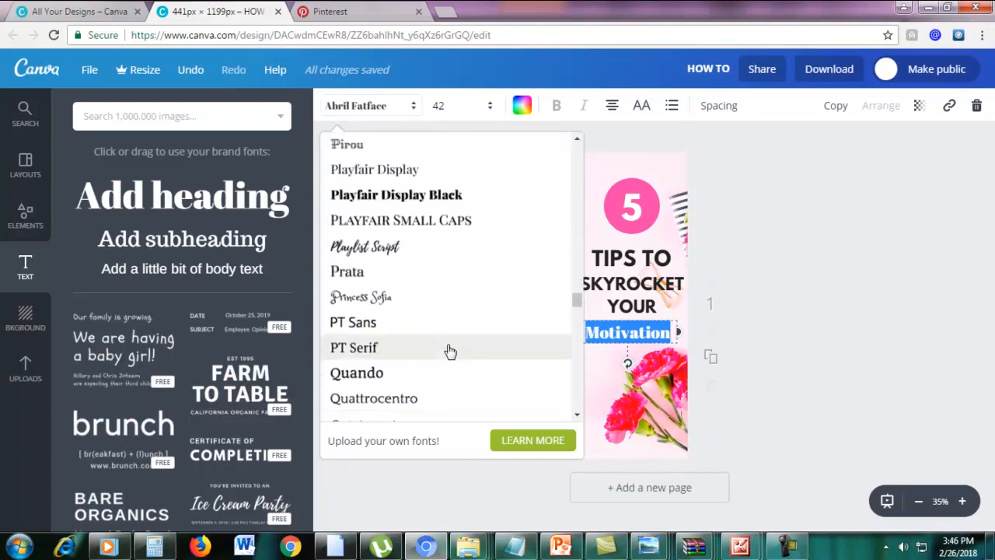
scroll(450, 351, "up", 5)
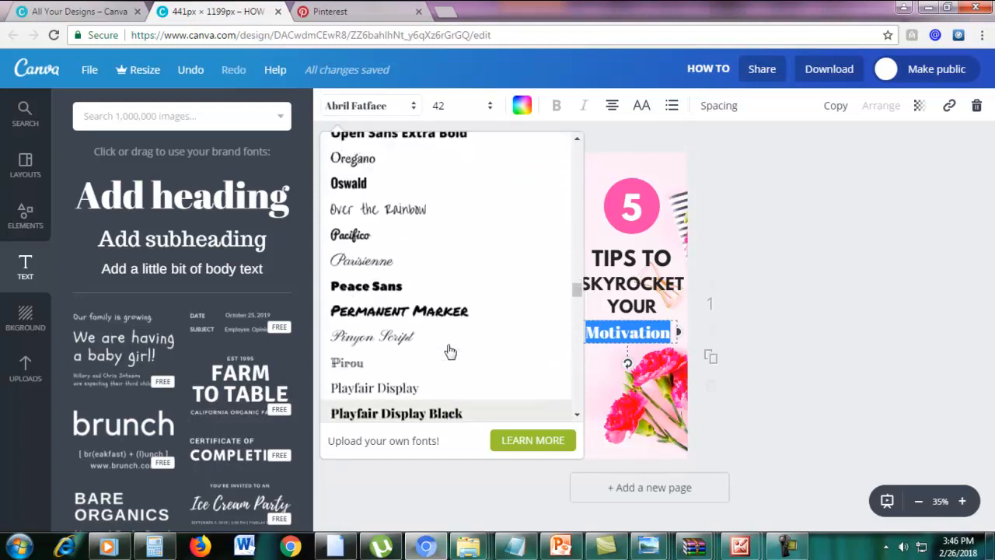
left_click(378, 243)
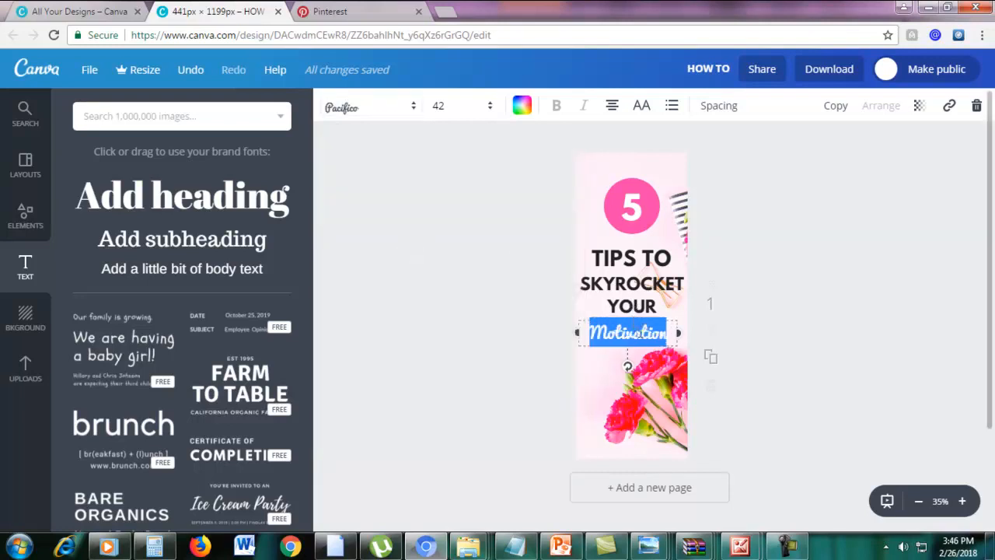
Try Motivation at font size 50, then 52.
left_click(662, 331)
left_click_drag(673, 332, 586, 336)
left_click(458, 107)
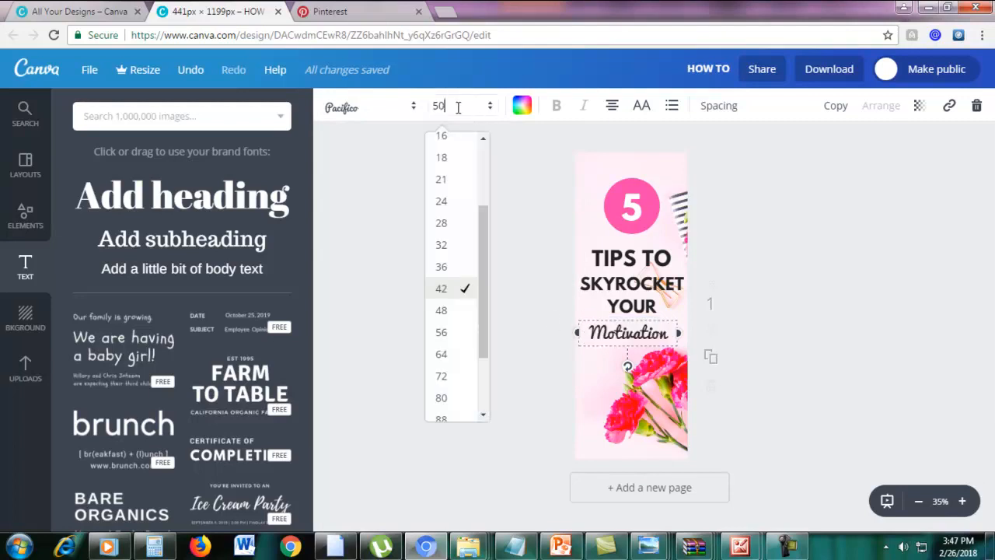
type("50")
key("Return")
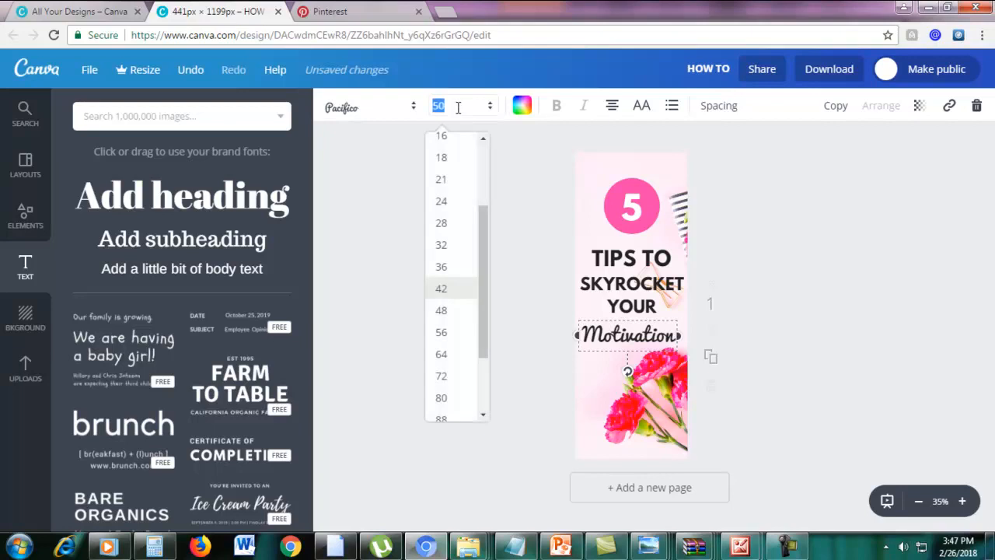
type("5")
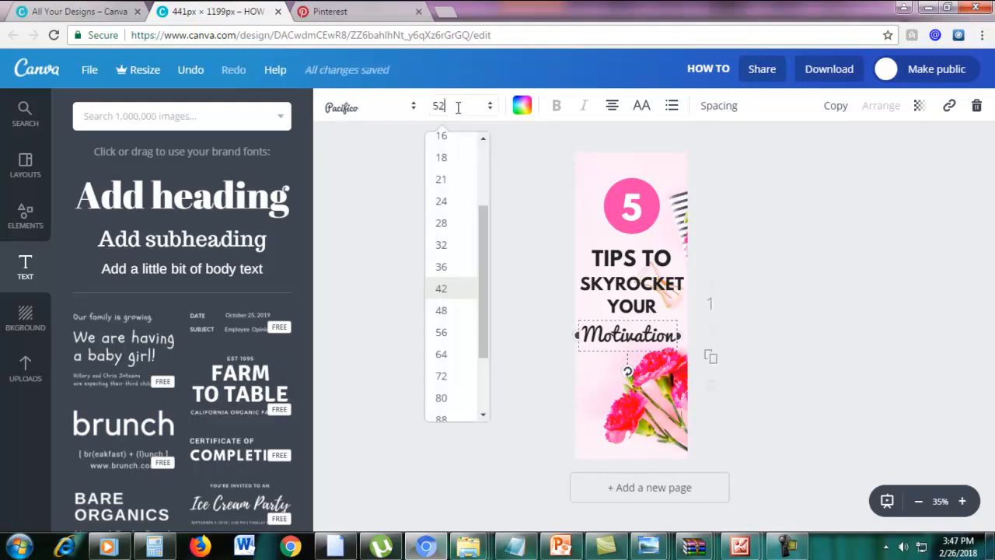
key("Return")
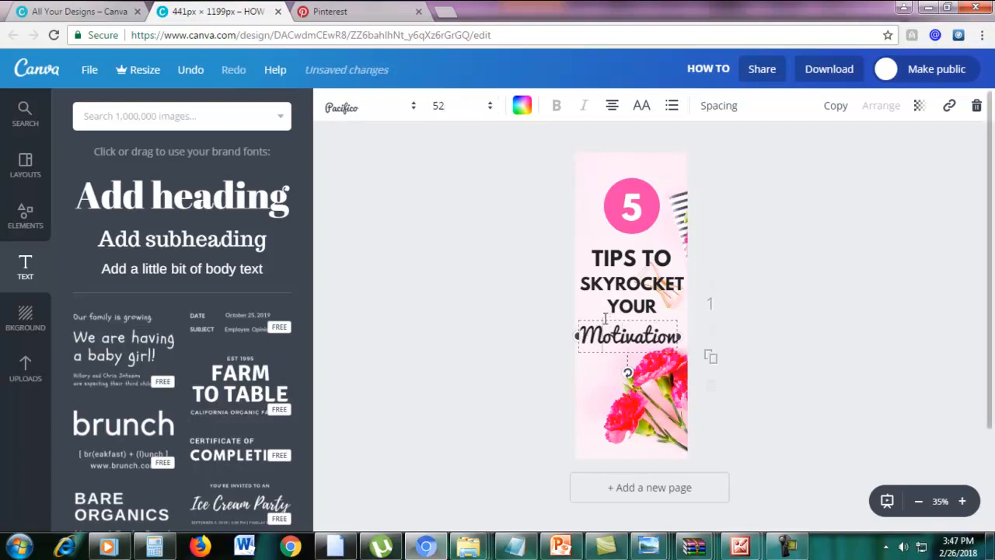
Shift Motivation slightly right, set it to size 53, and widen its box to one line.
left_click_drag(600, 318, 607, 315)
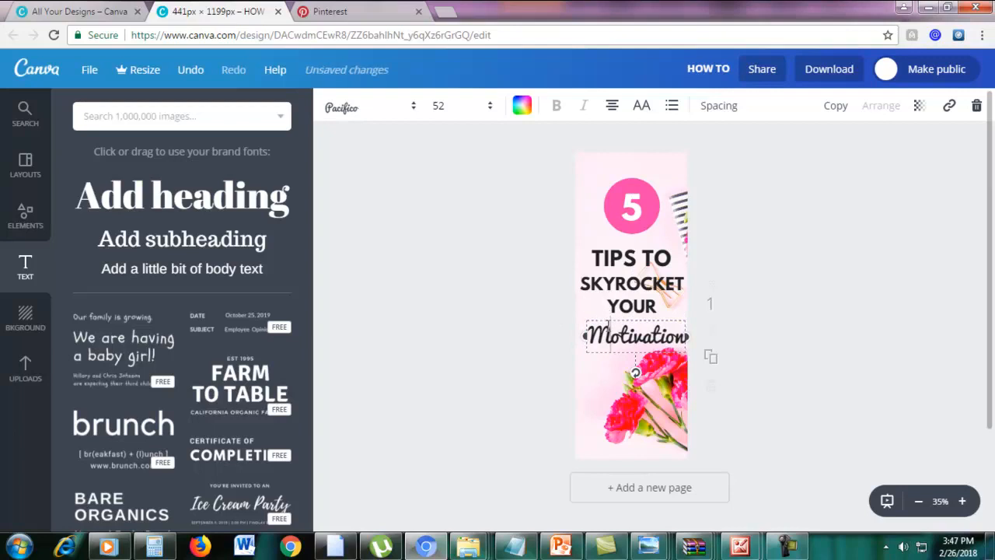
double_click(607, 320)
left_click(460, 107)
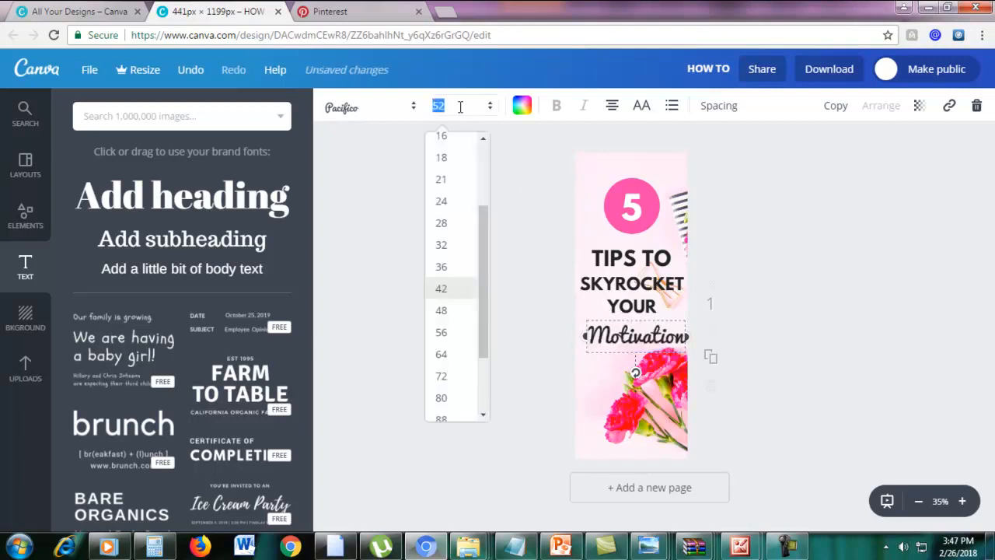
type("53")
key("Return")
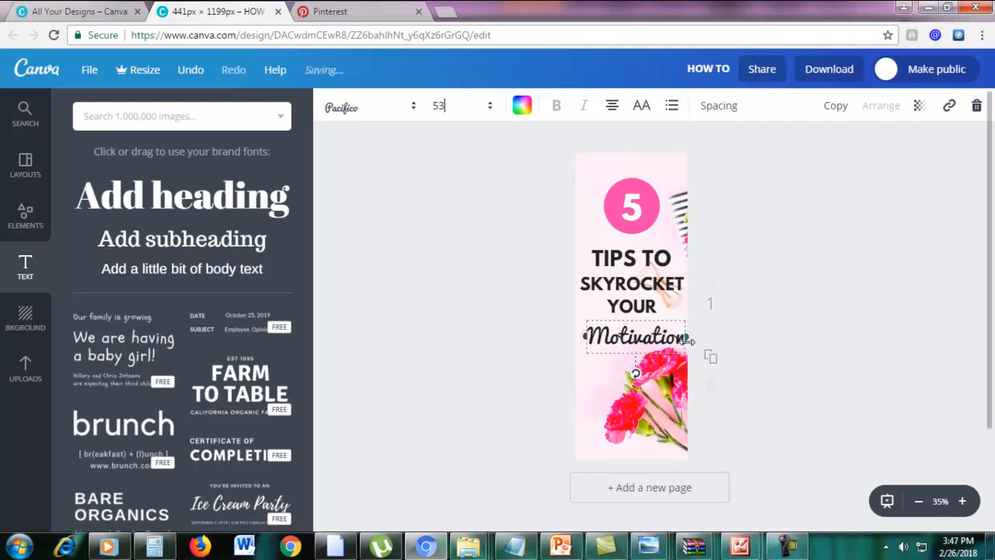
left_click_drag(585, 353, 575, 349)
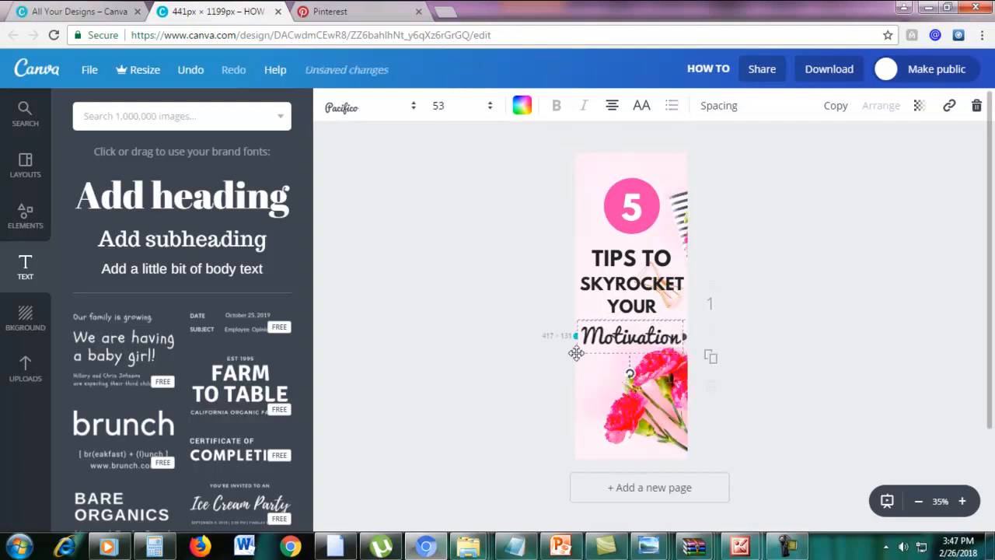
left_click(779, 304)
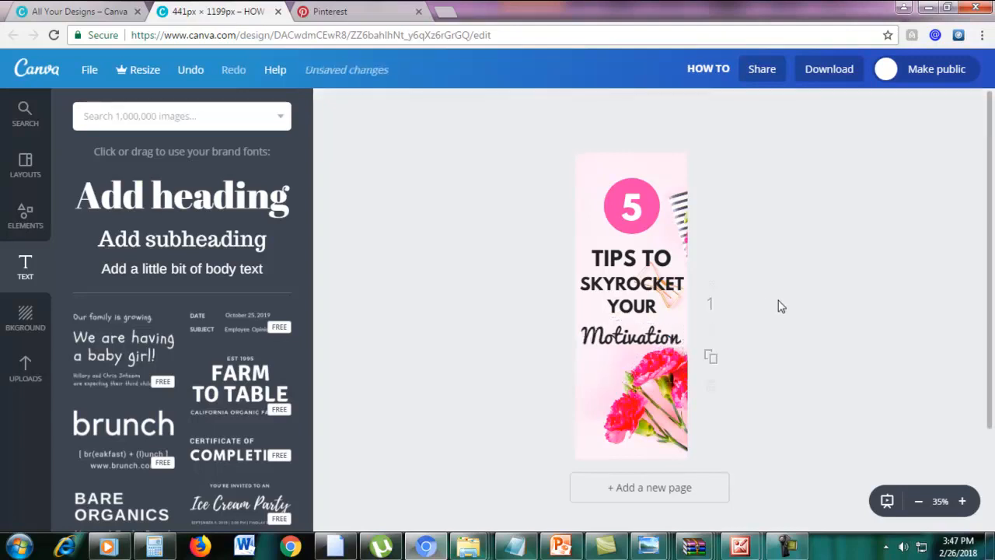
Compare the TIPS TO text style with Motivation, then reselect the whole word Motivation.
left_click(631, 257)
left_click(631, 258)
left_click(634, 258)
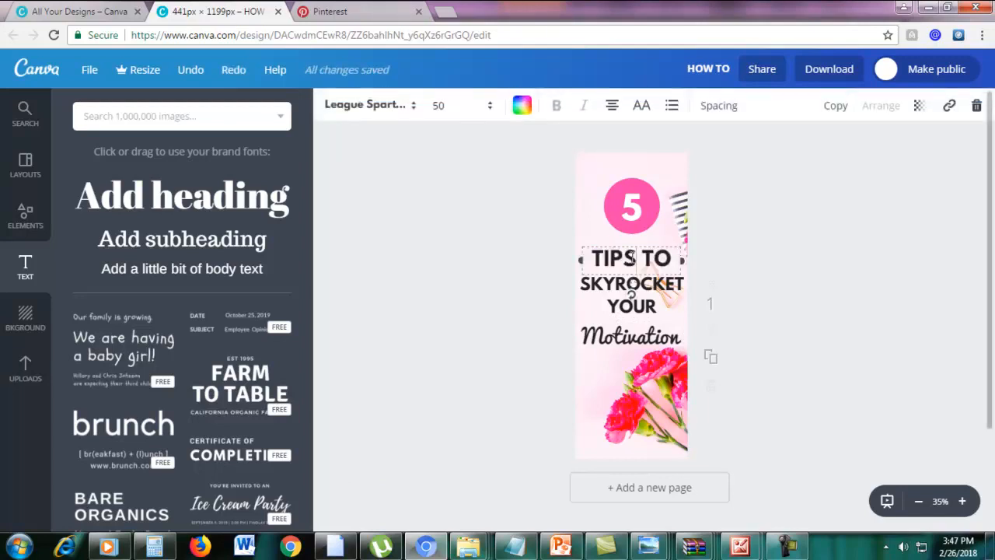
left_click_drag(597, 250, 673, 260)
left_click(636, 330)
left_click(636, 330)
left_click(638, 332)
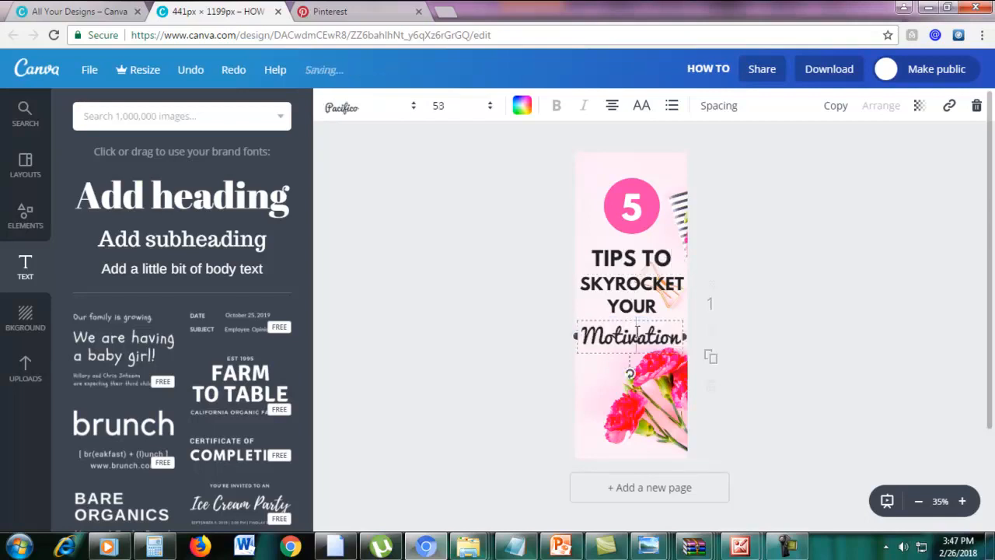
double_click(612, 261)
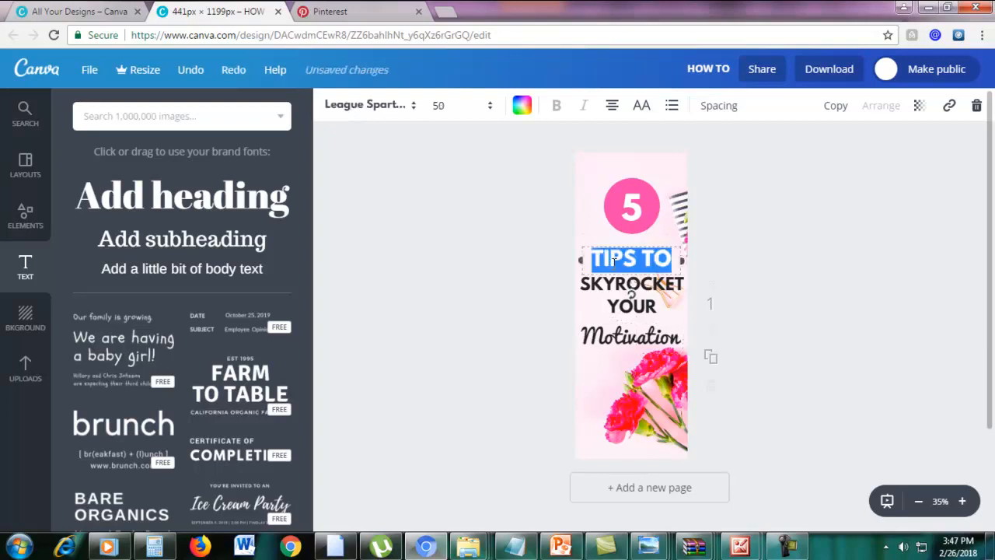
double_click(610, 334)
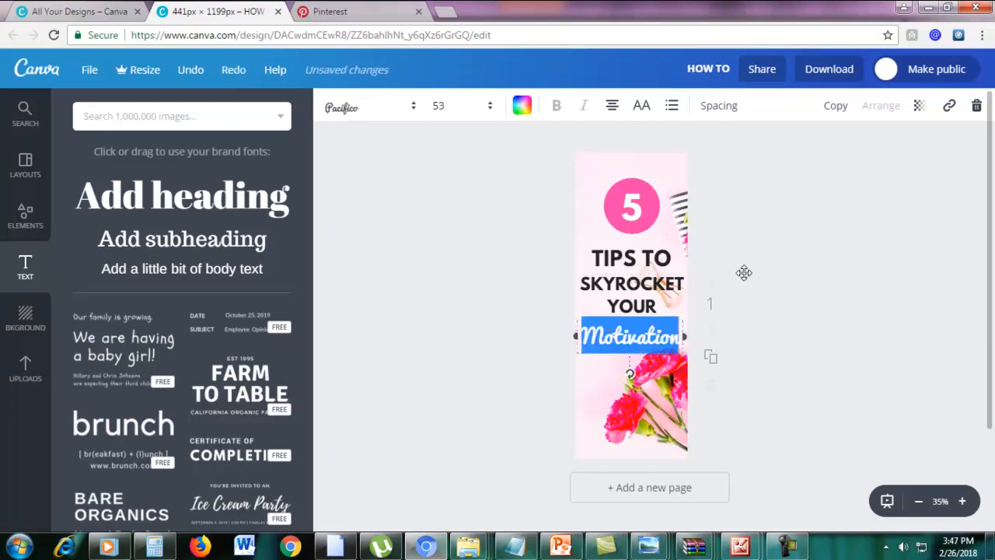
left_click(658, 332)
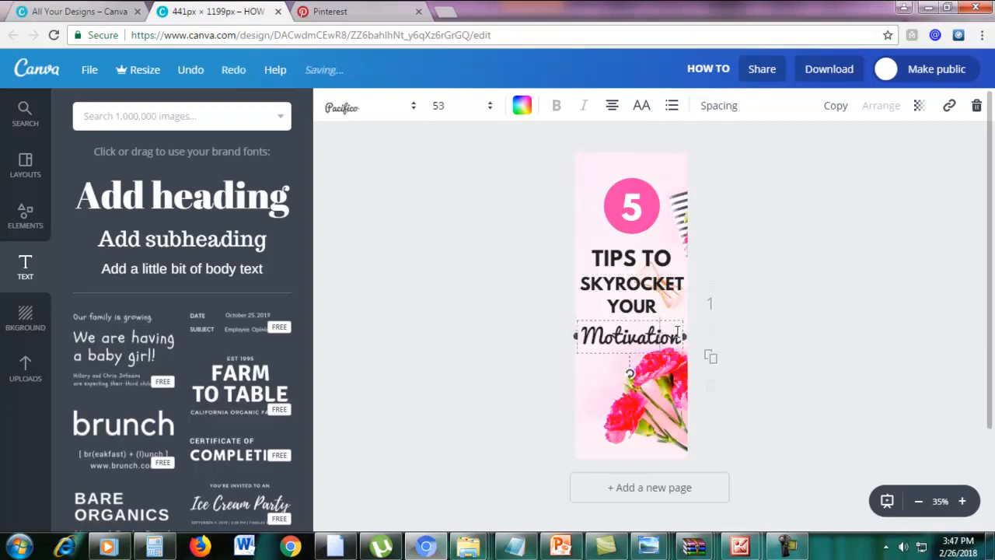
left_click_drag(678, 333, 582, 336)
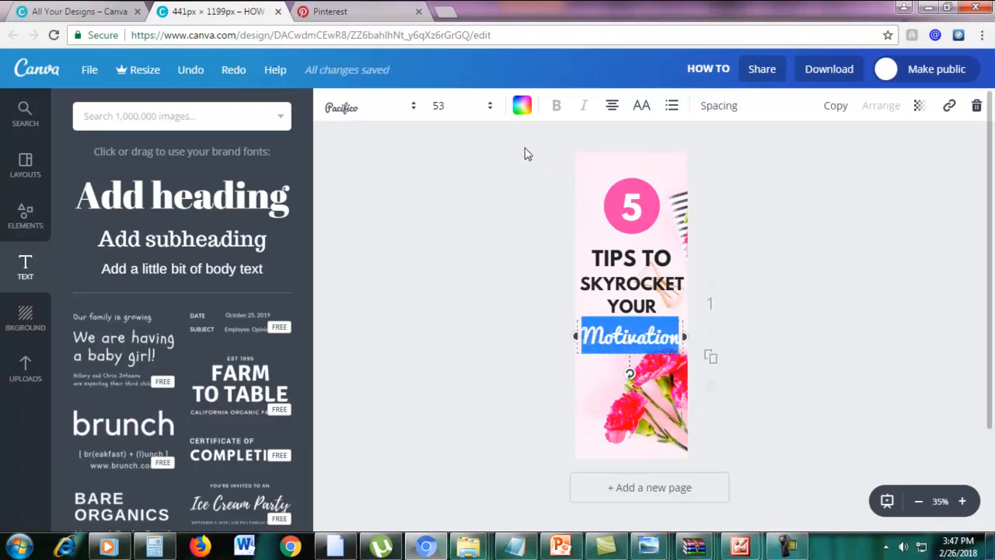
Color the Motivation text in the pin's pink.
left_click(522, 108)
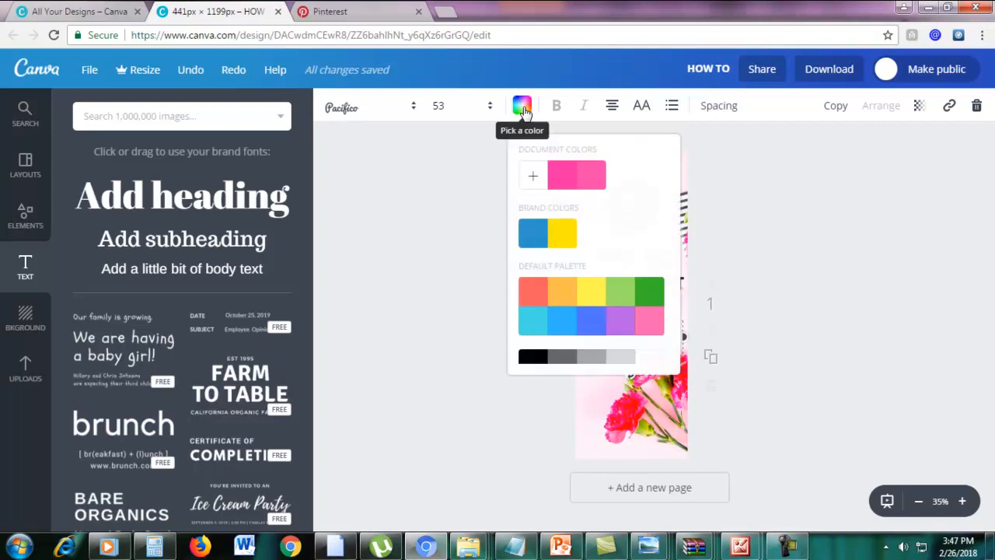
left_click(563, 178)
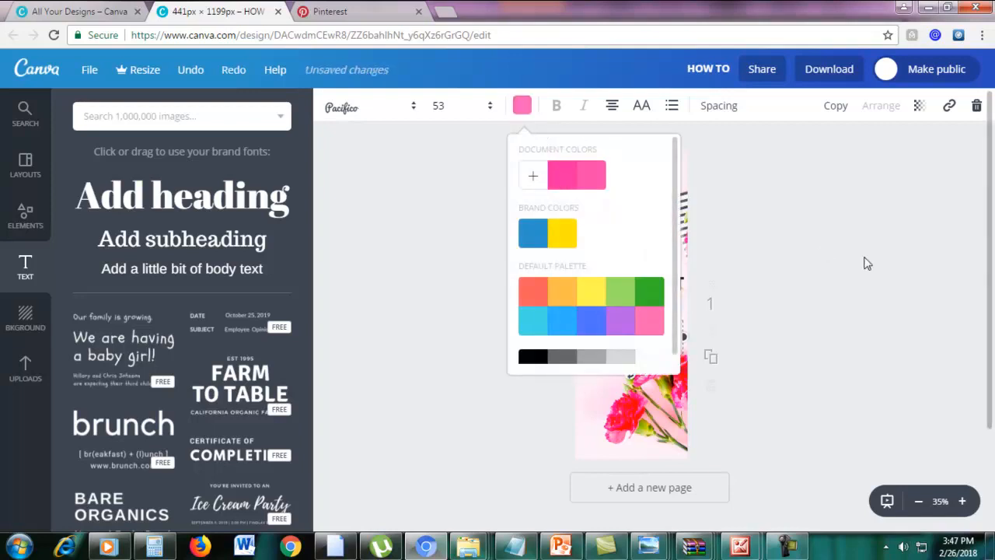
left_click(762, 328)
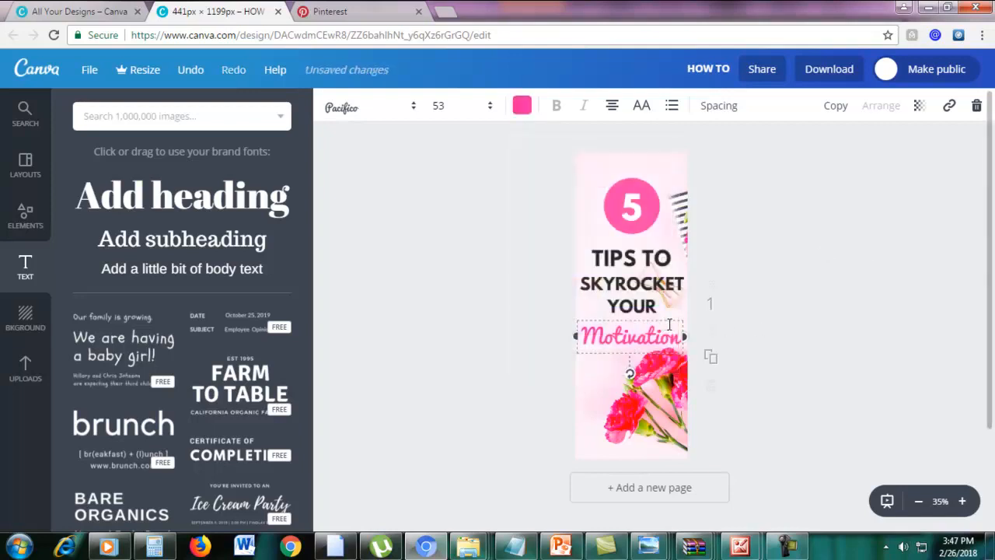
left_click(749, 259)
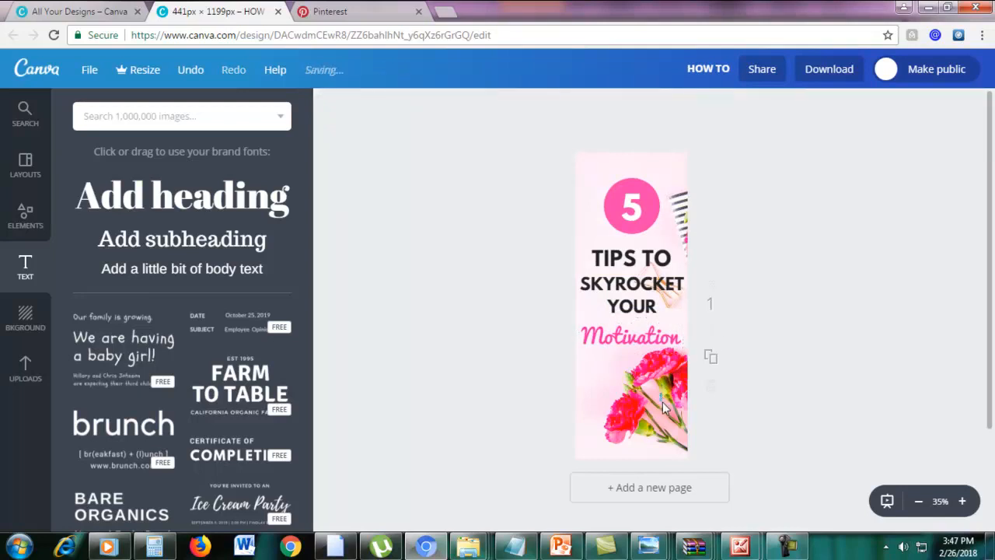
Nudge Motivation slightly up and right and set its font size to 55.
left_click(661, 336)
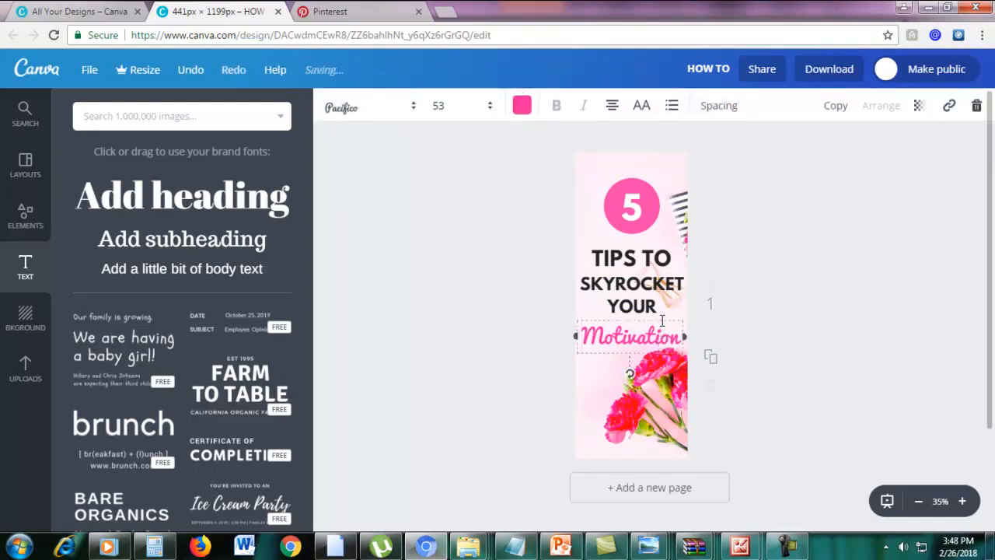
left_click_drag(664, 314, 671, 307)
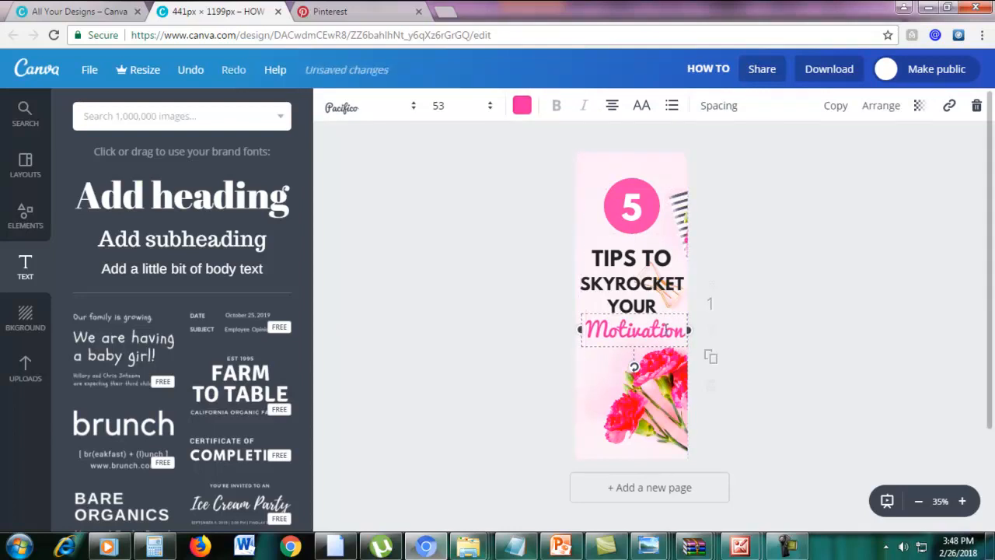
left_click(661, 330)
left_click(443, 105)
type("55")
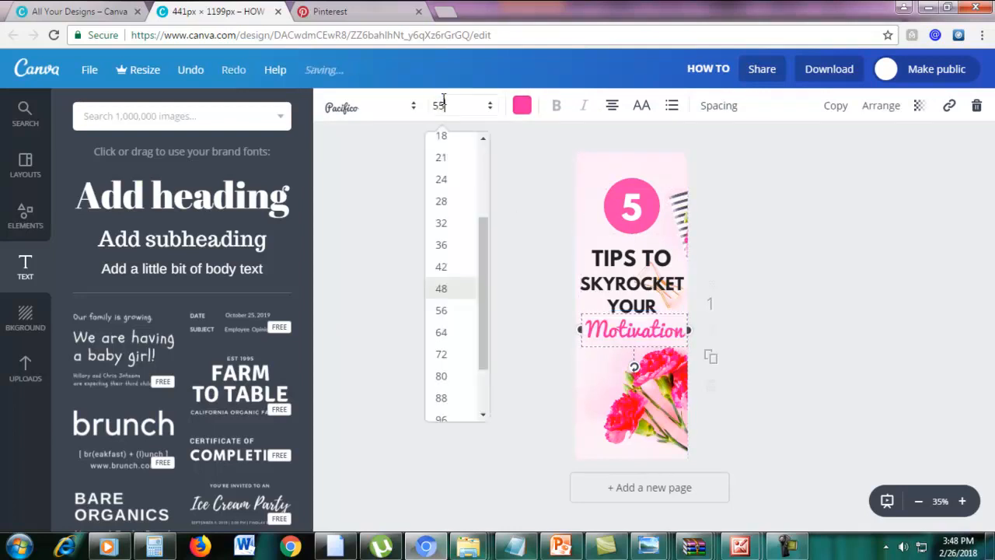
left_click(670, 383)
left_click(966, 340)
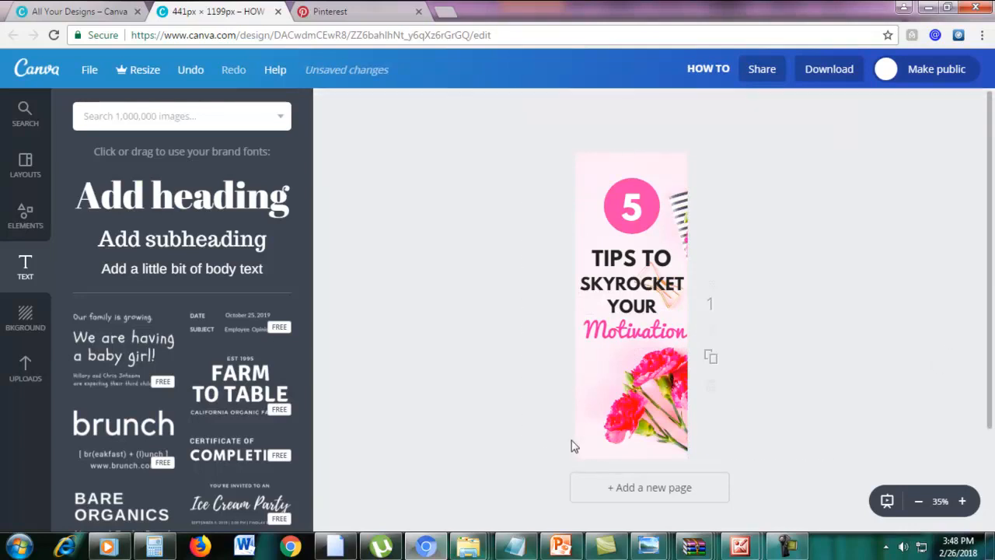
Add a square shape and drag it down into a bar along the pin's bottom edge.
left_click(24, 216)
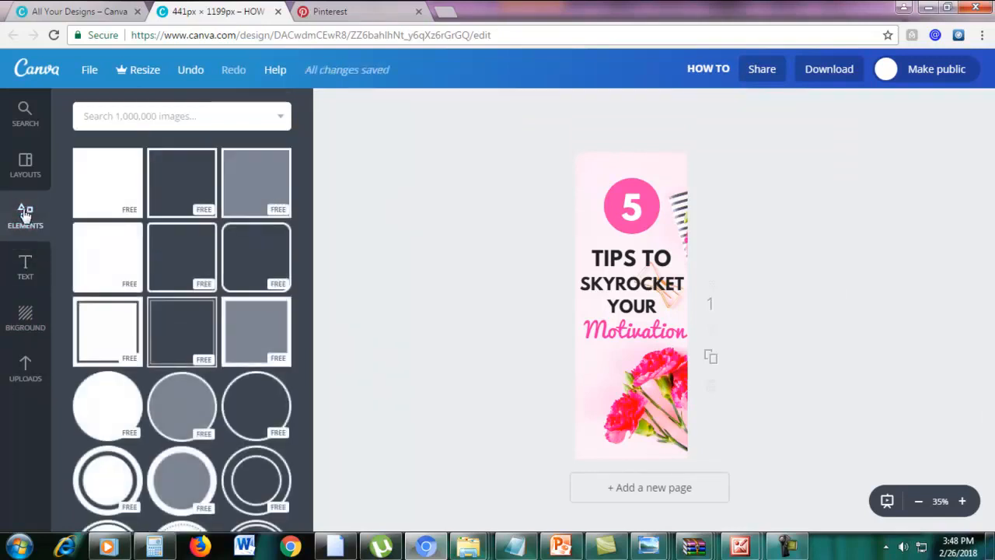
left_click(108, 173)
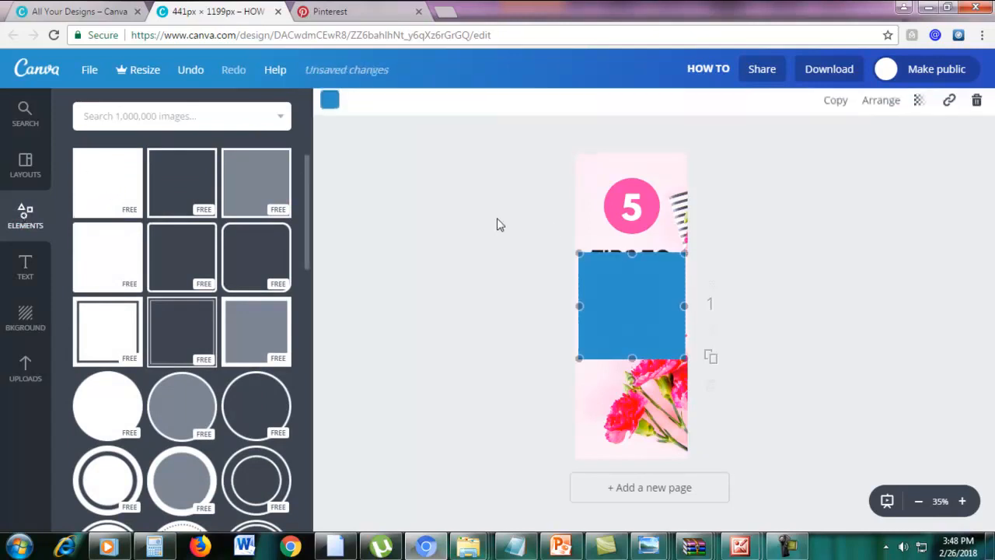
left_click_drag(636, 282, 689, 448)
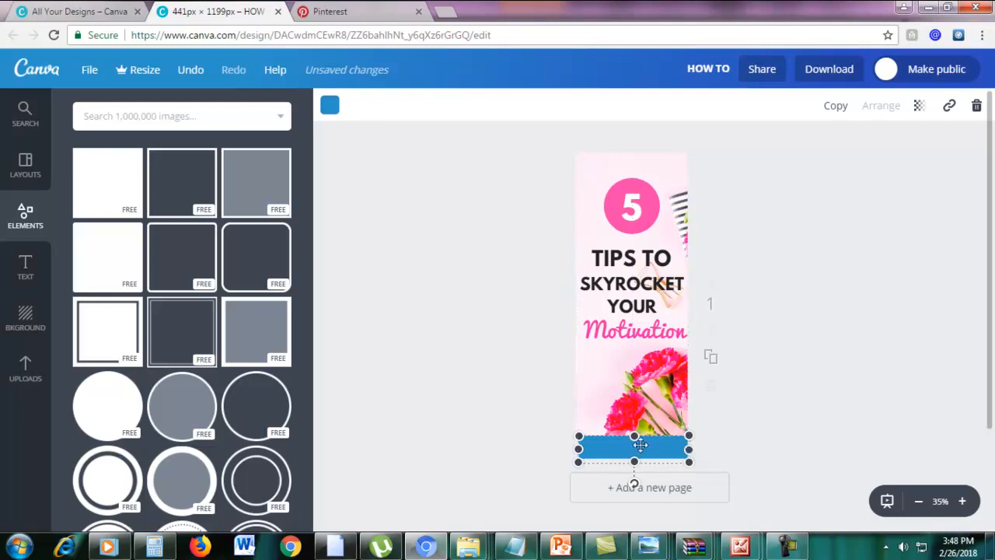
left_click(717, 422)
Recolor the bottom bar from blue to black.
left_click(608, 449)
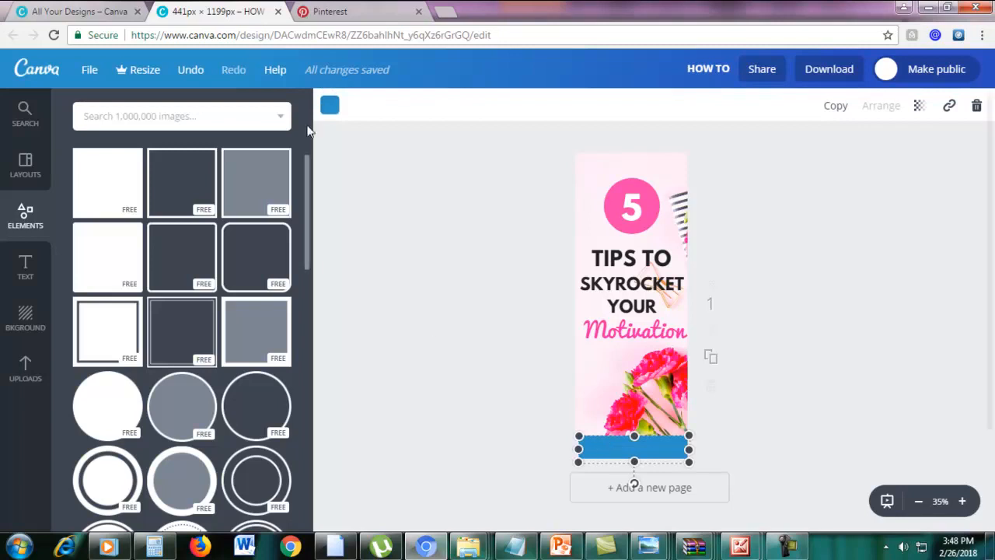
left_click(330, 106)
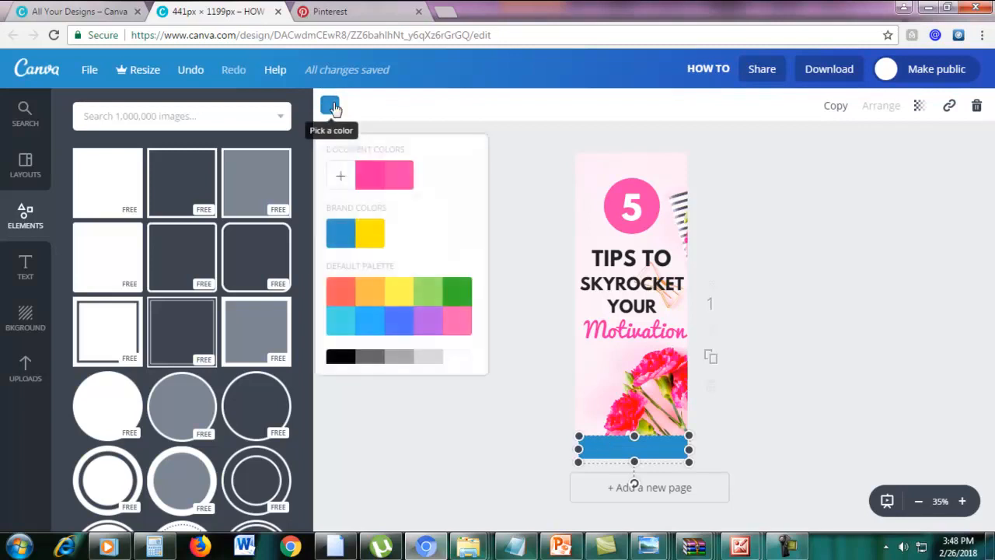
scroll(349, 314, "down", 1)
left_click(345, 344)
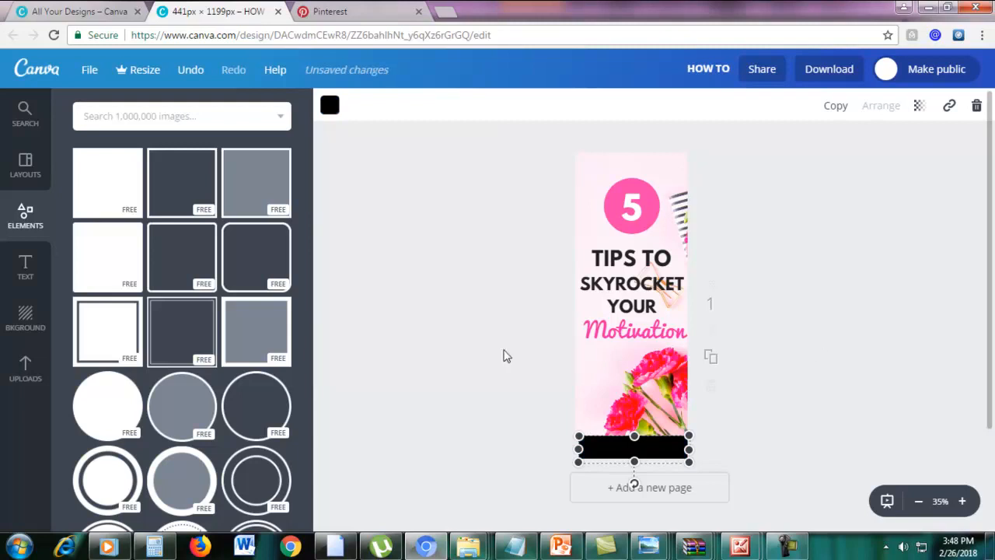
left_click(453, 347)
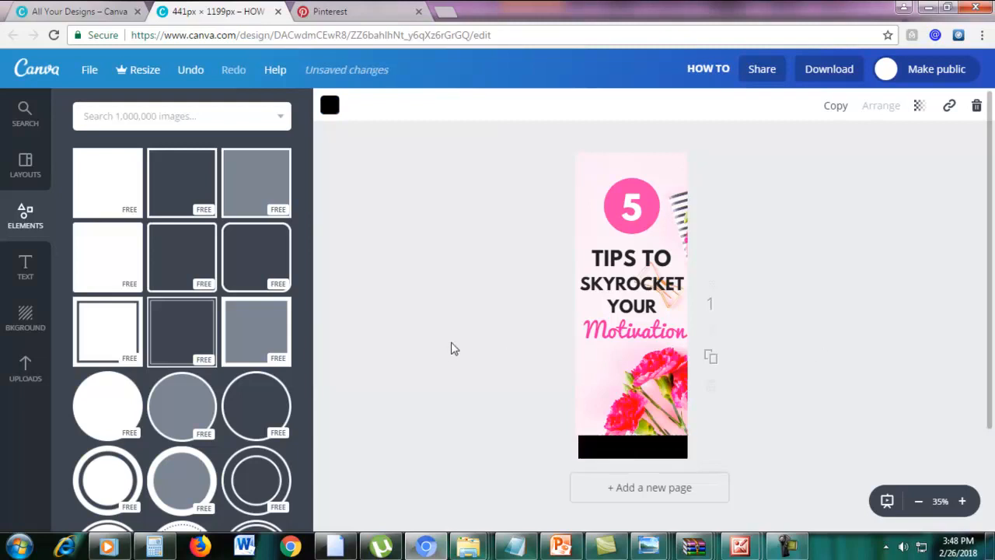
Add a subheading on the black bar reading 'marketingboo.com'.
left_click(24, 268)
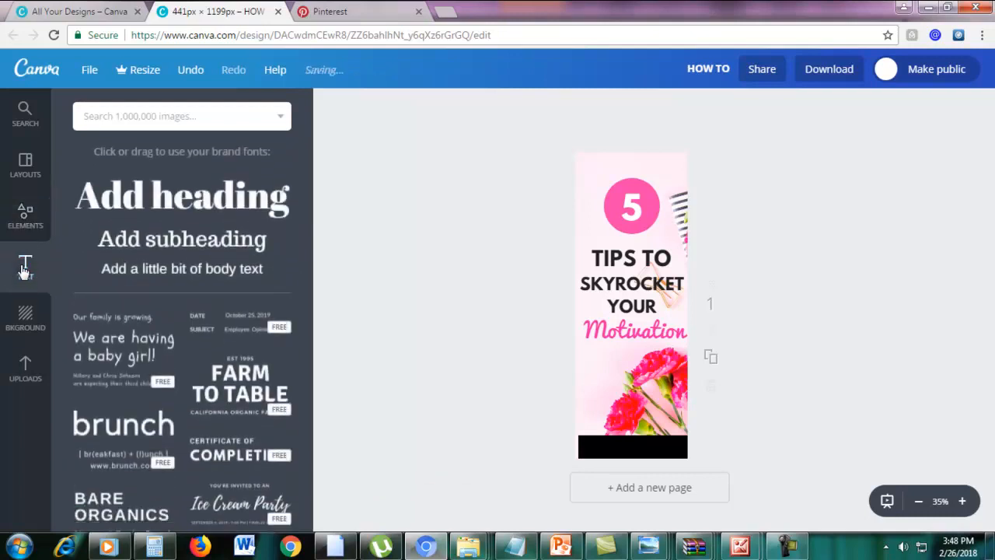
left_click(158, 241)
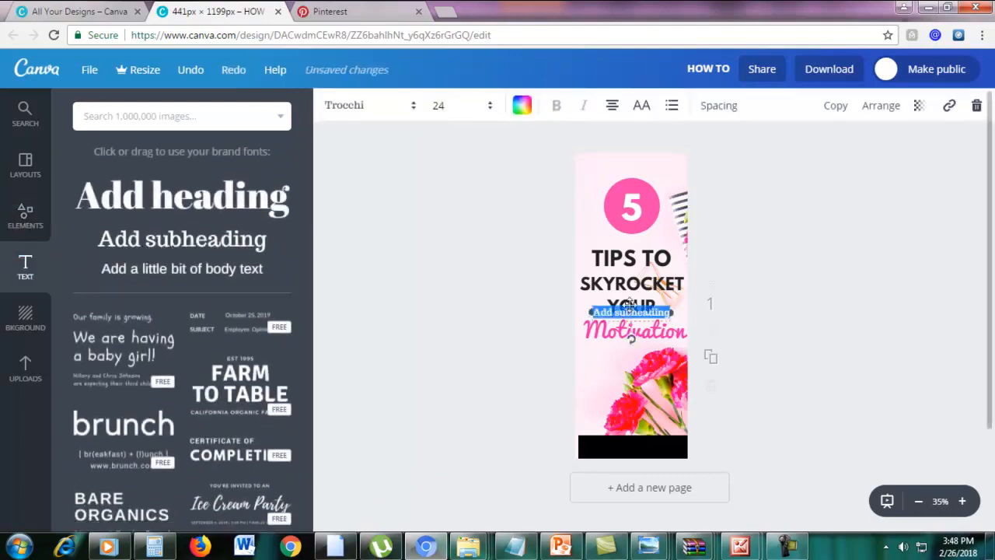
left_click_drag(631, 312, 626, 441)
key("BackSpace")
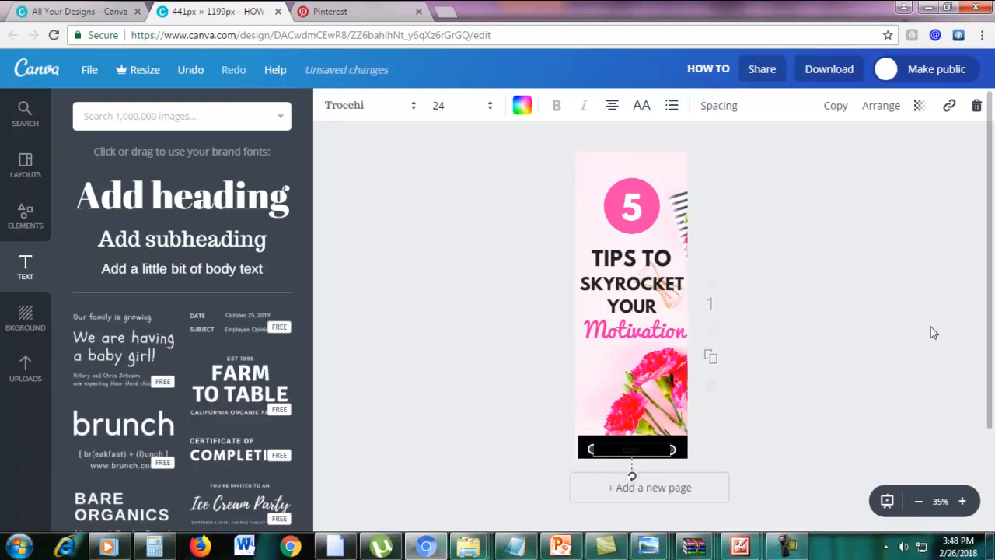
type("om")
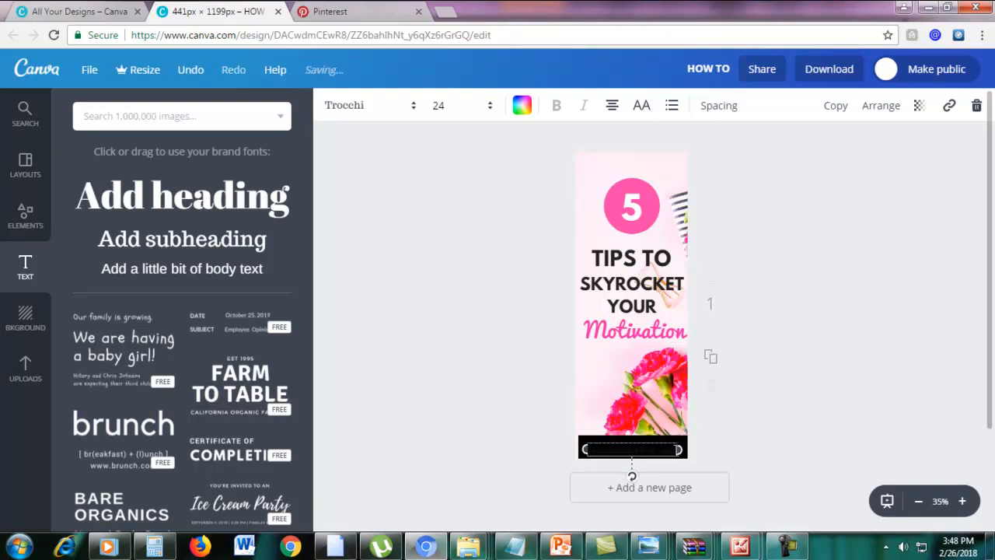
Make the marketingboo.com text white and settle it on the black bar.
triple_click(600, 449)
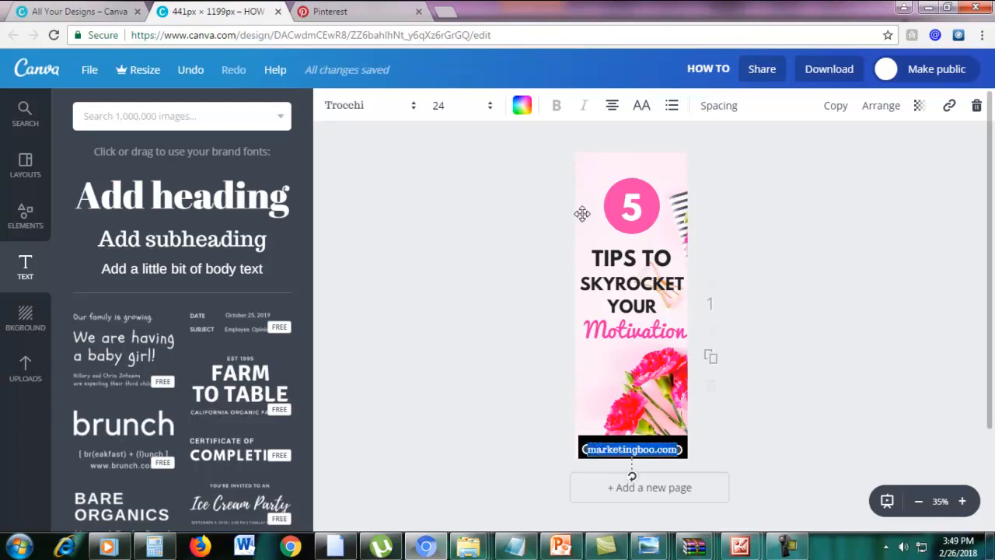
left_click(521, 105)
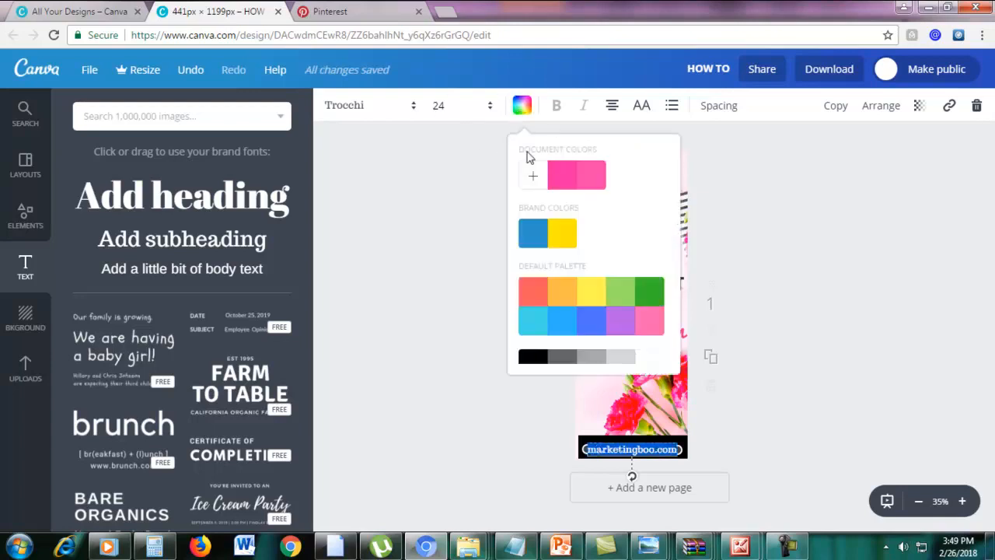
scroll(638, 341, "down", 1)
left_click(647, 355)
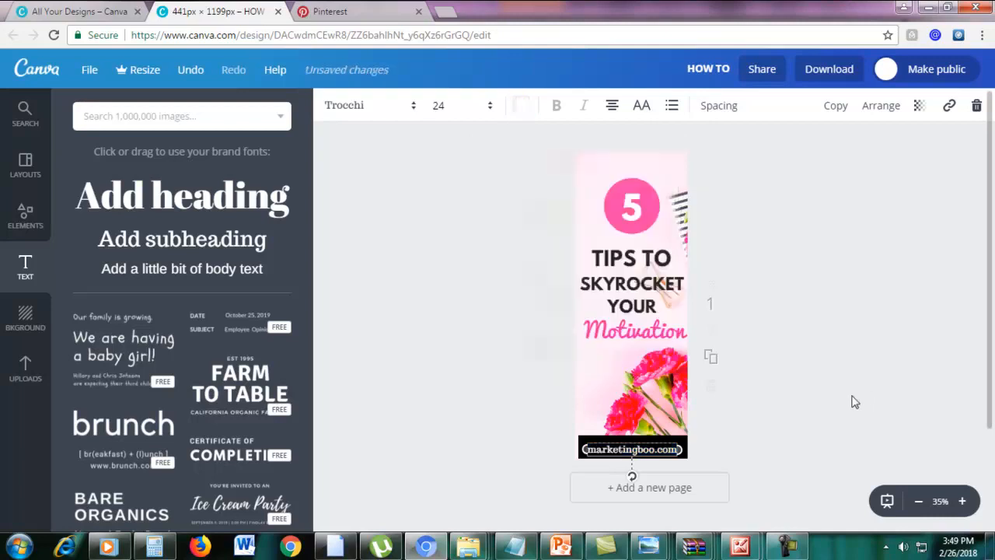
left_click(871, 433)
left_click_drag(666, 445, 666, 449)
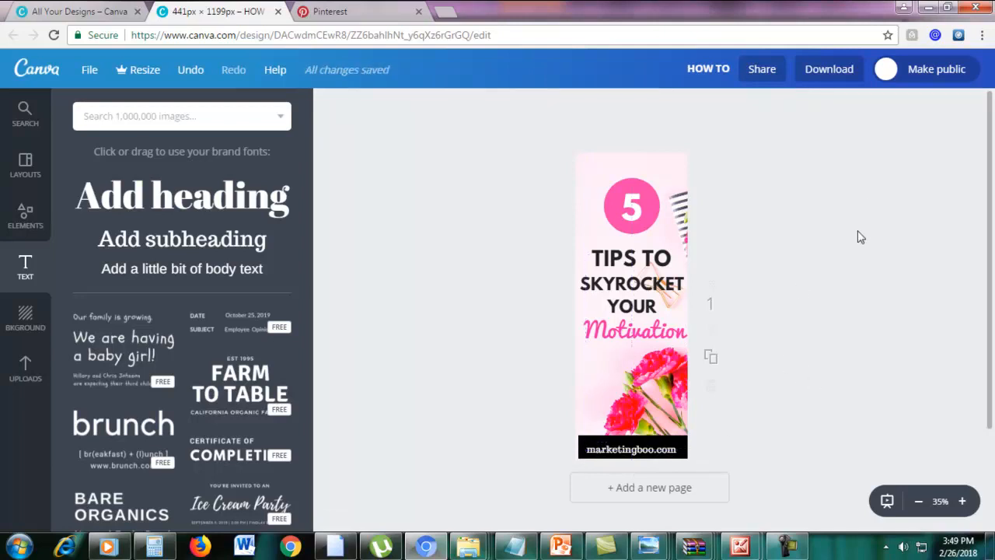
Zoom the canvas from 35% to 50% to inspect the finished pin.
scroll(866, 286, "down", 1)
scroll(866, 286, "up", 1)
left_click(963, 502)
scroll(915, 412, "up", 2)
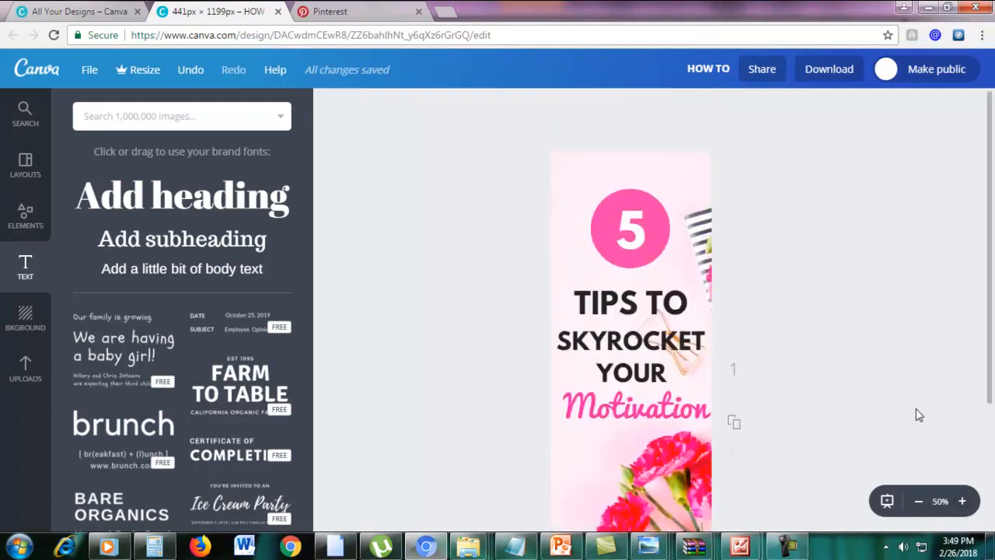
scroll(916, 412, "down", 1)
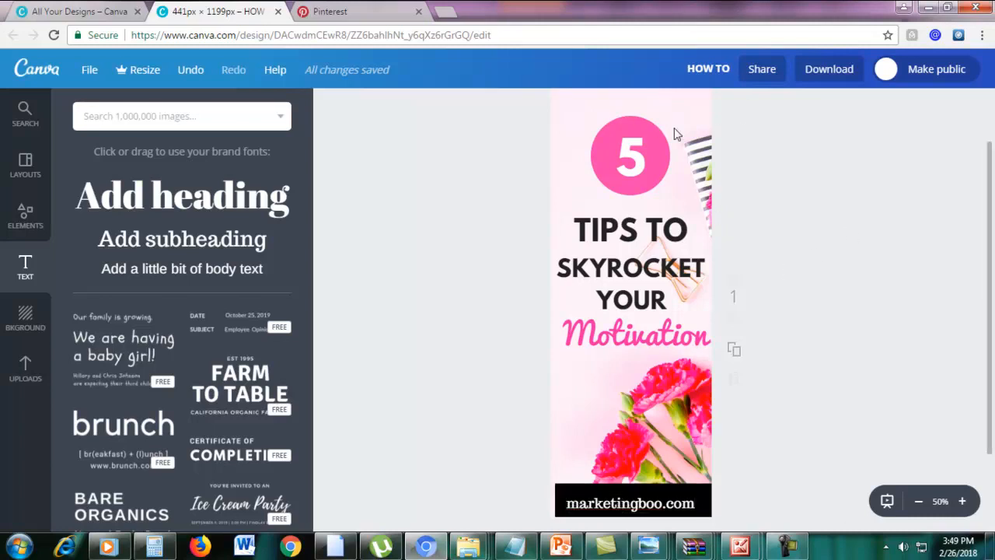
Download the pin as a PNG file, 'HOW TO.png', and dismiss the ready dialog.
left_click(832, 78)
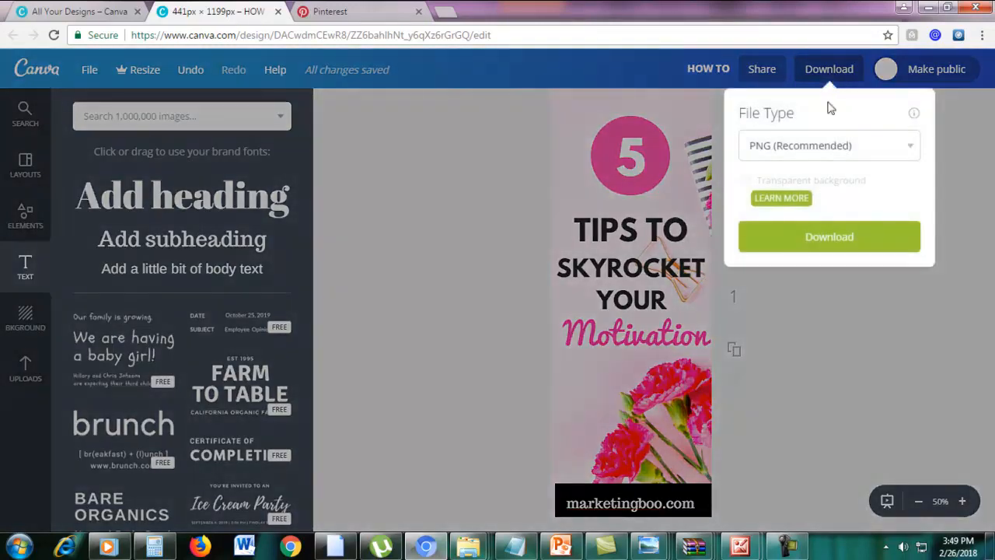
left_click(819, 144)
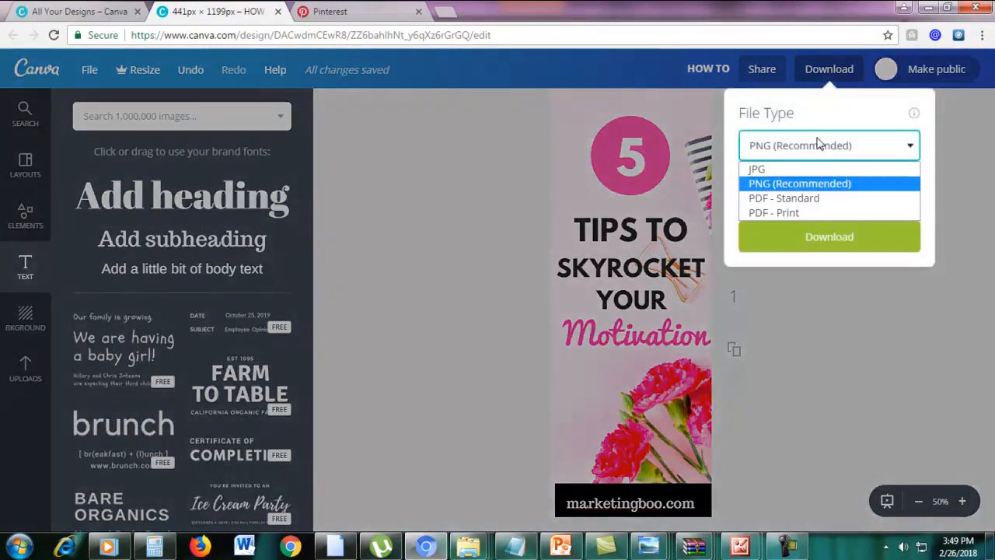
left_click(803, 188)
left_click(804, 236)
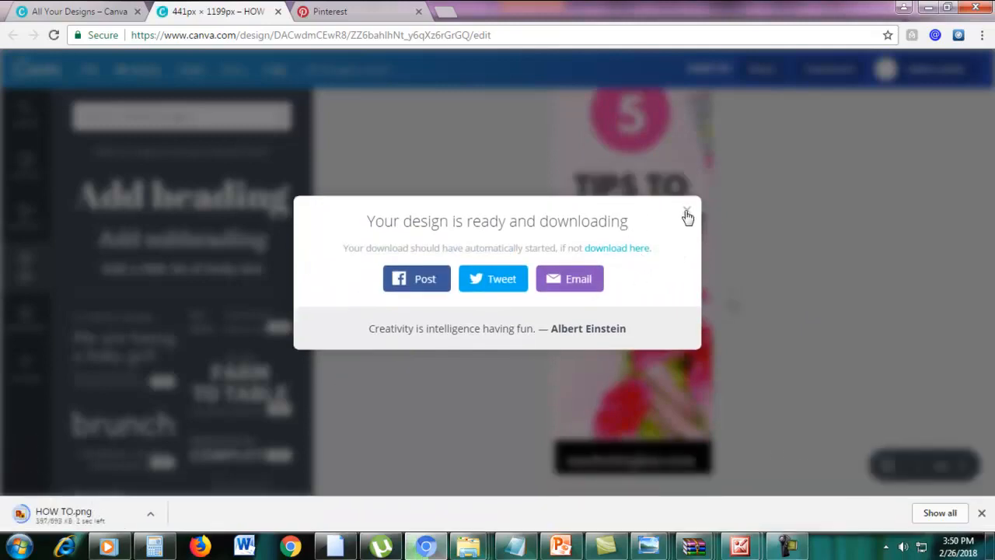
left_click(687, 215)
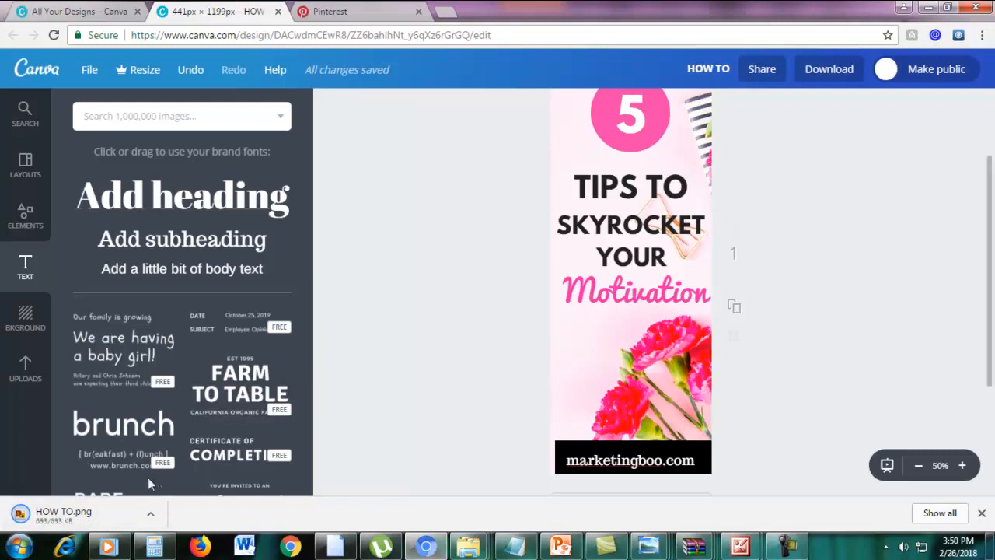
left_click(982, 35)
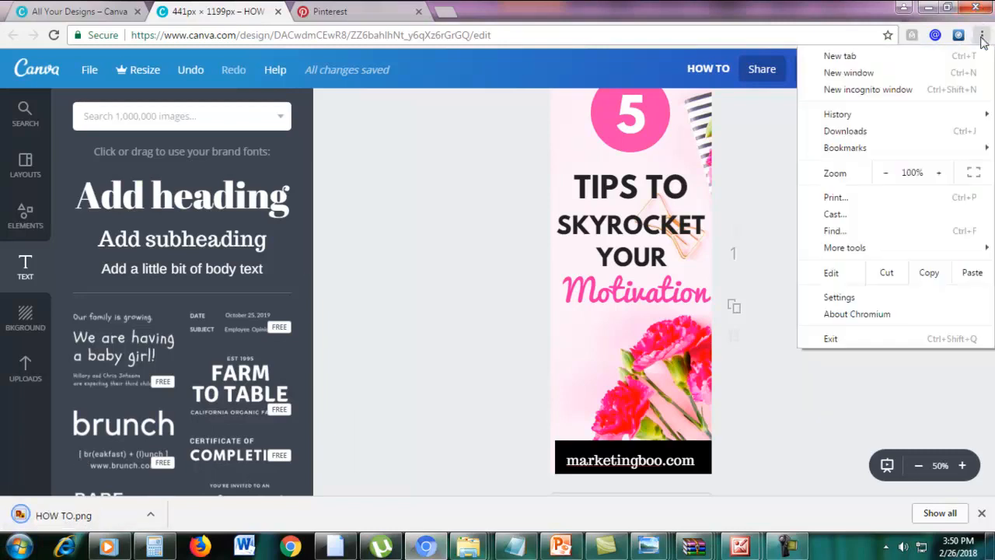
left_click(467, 273)
left_click(44, 515)
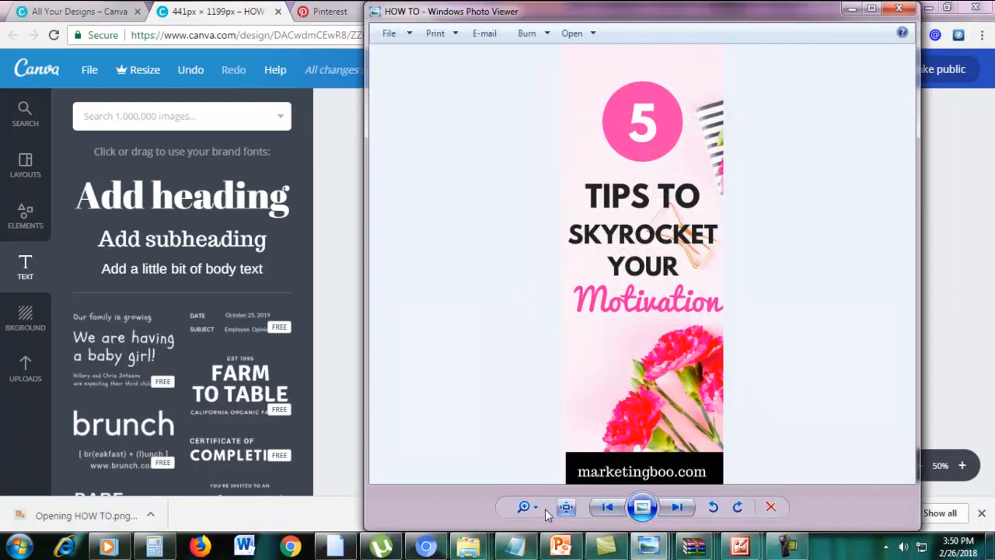
left_click(524, 506)
left_click_drag(538, 507, 537, 506)
left_click(872, 10)
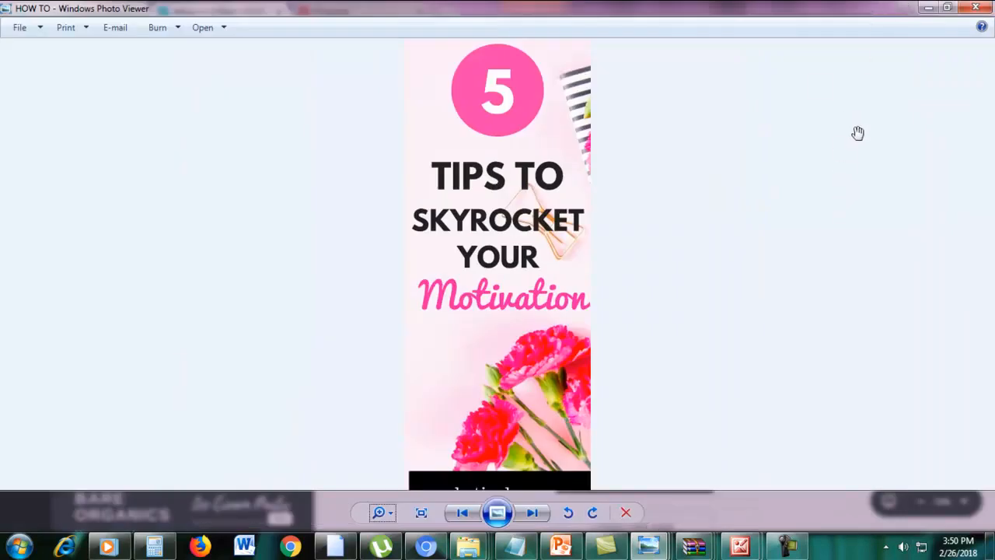
scroll(827, 218, "up", 2)
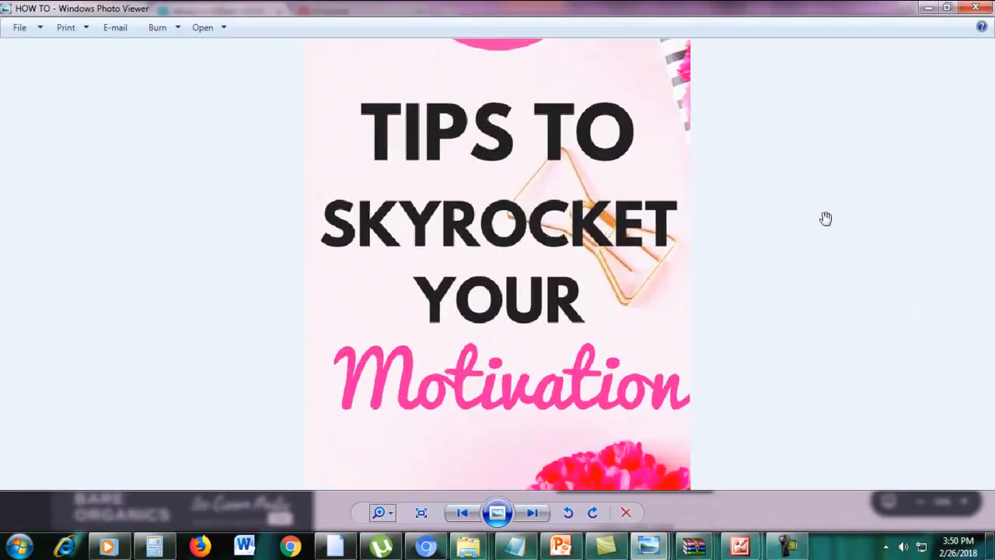
scroll(884, 191, "down", 1)
scroll(884, 191, "down", 2)
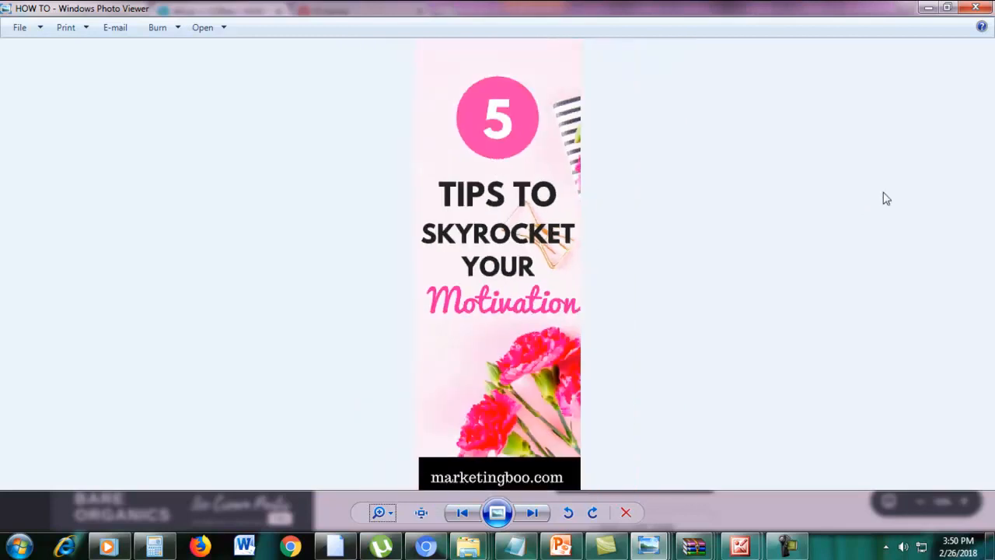
left_click(924, 7)
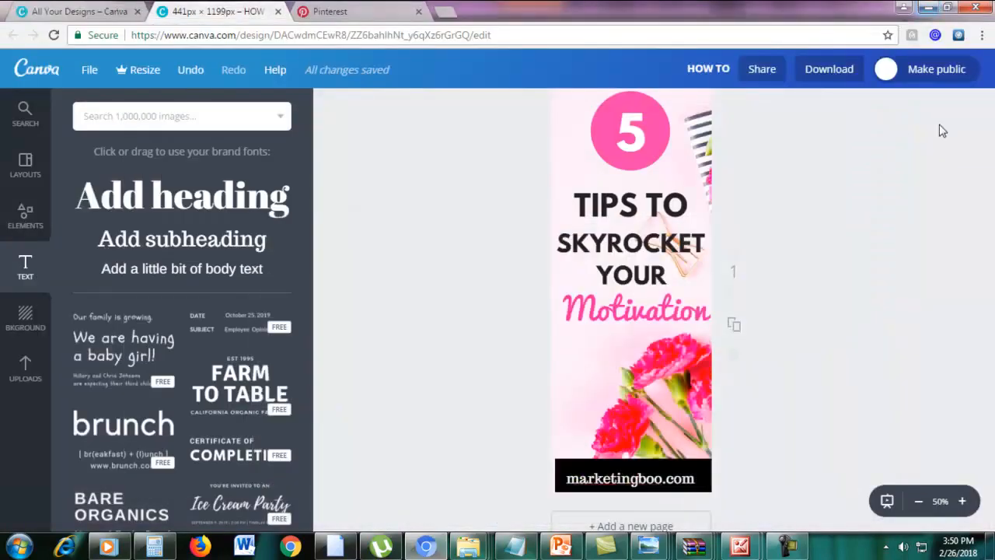